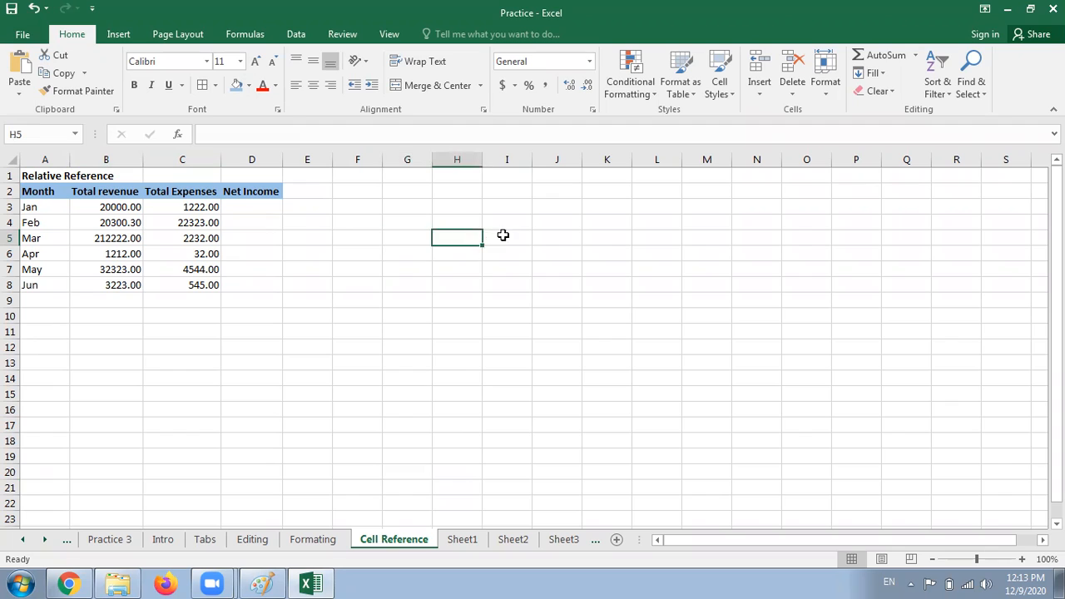
Step: Apply all borders to the table in A2:D8 on the Cell Reference sheet
click(504, 222)
click(458, 224)
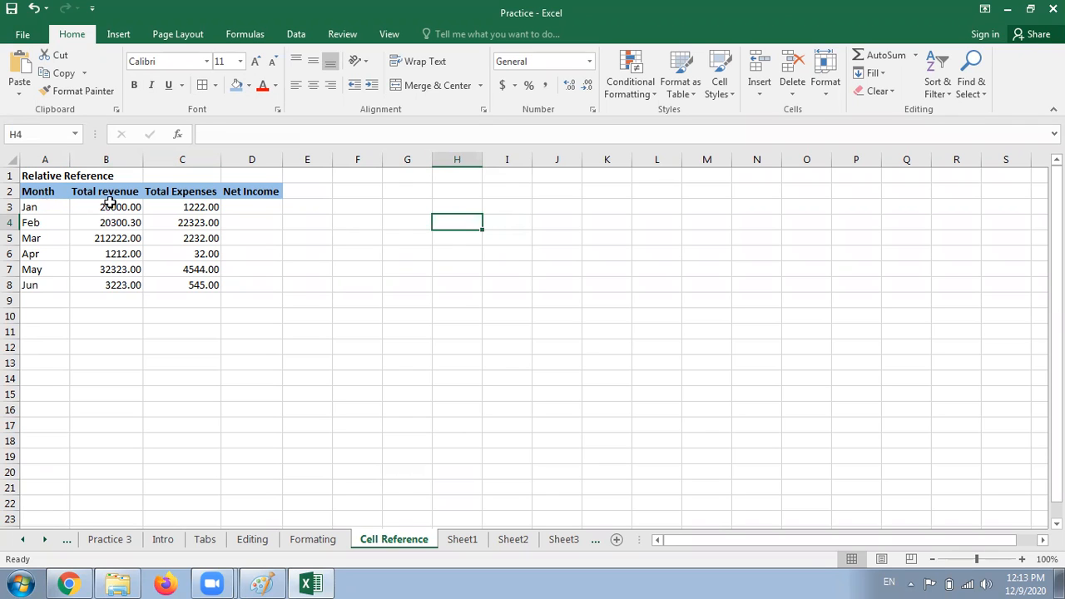
drag(38, 190, 250, 287)
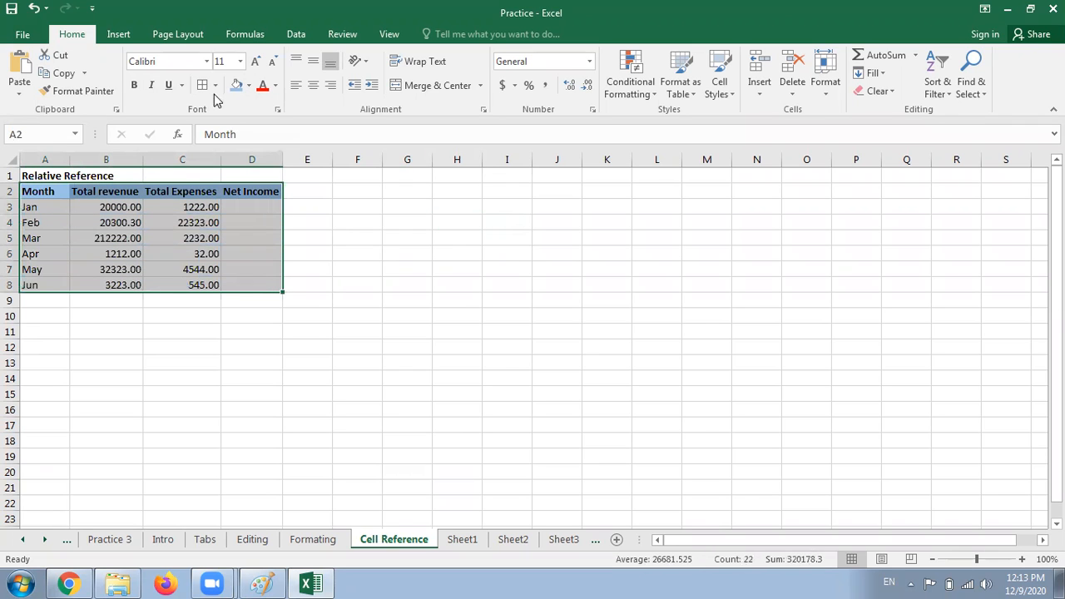
click(354, 265)
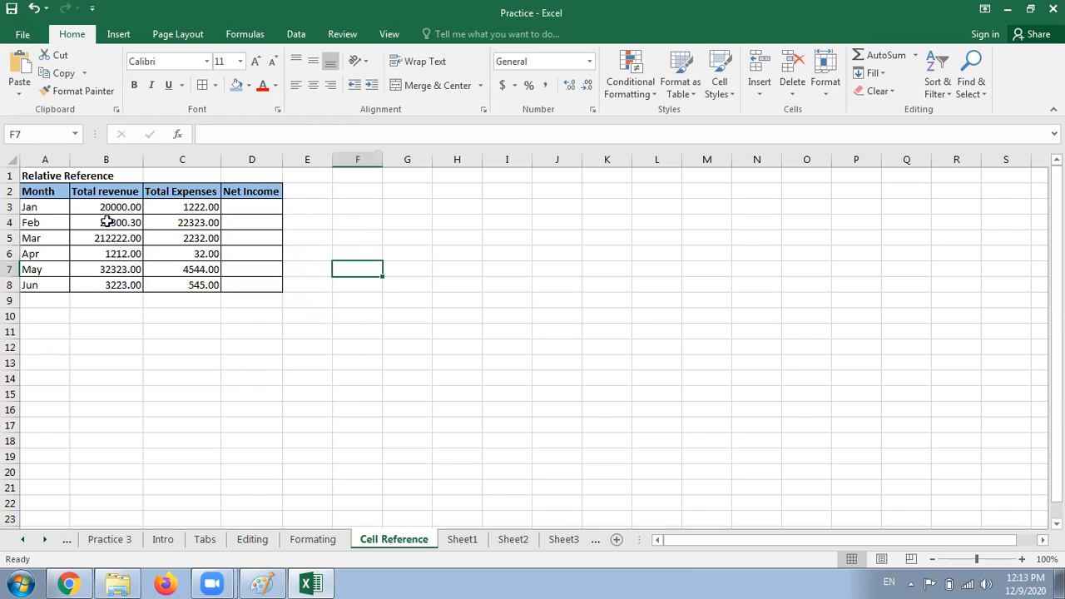
Step: Examine the month rows, the empty Net Income cells, and January's revenue and expenses
click(53, 208)
click(50, 222)
click(48, 238)
click(48, 254)
click(50, 270)
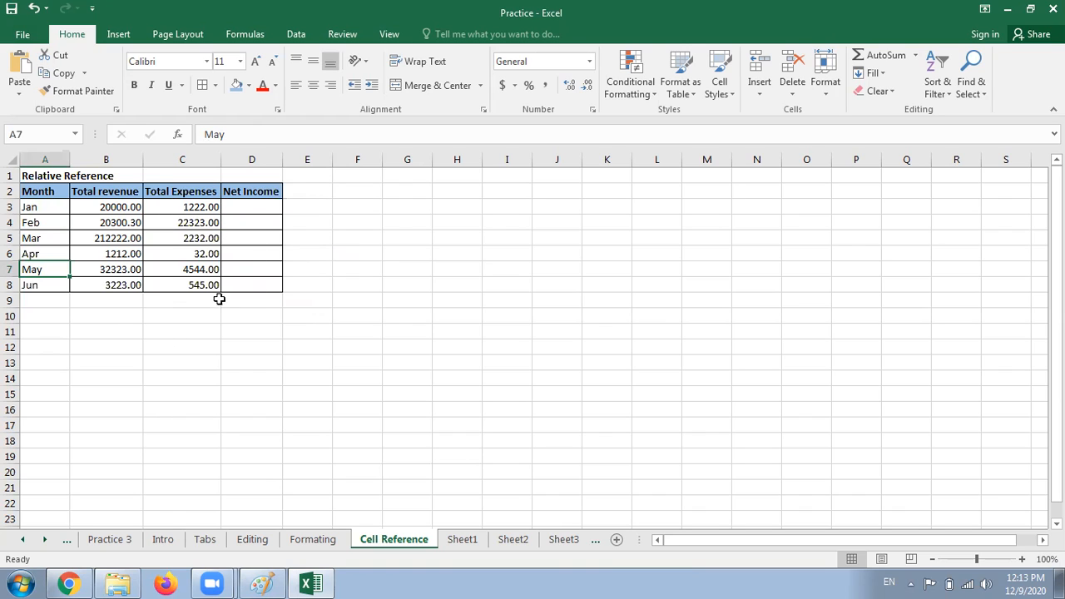
drag(247, 204, 247, 280)
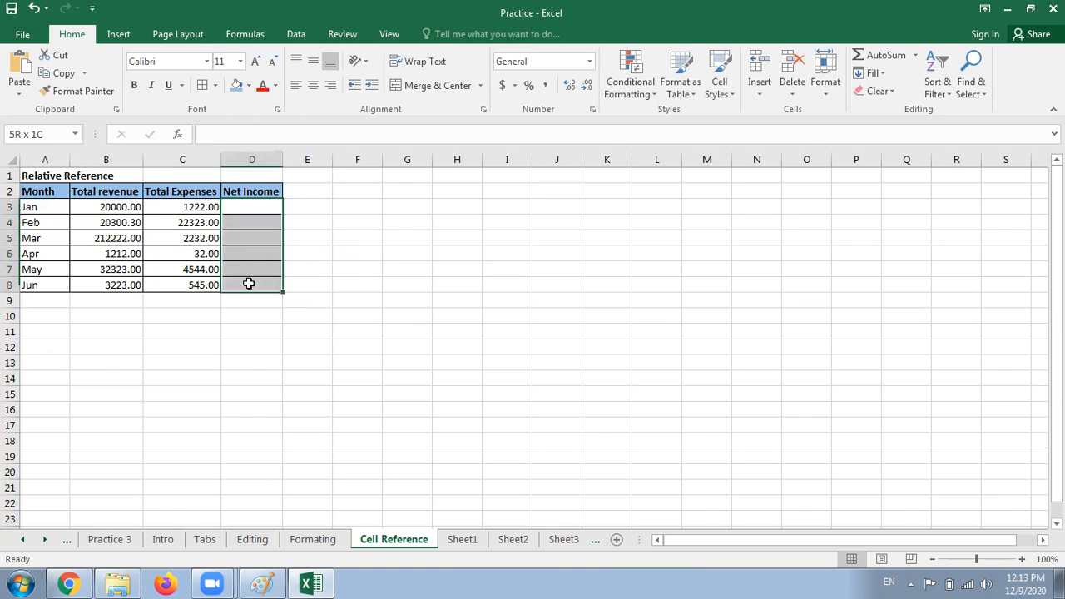
click(202, 345)
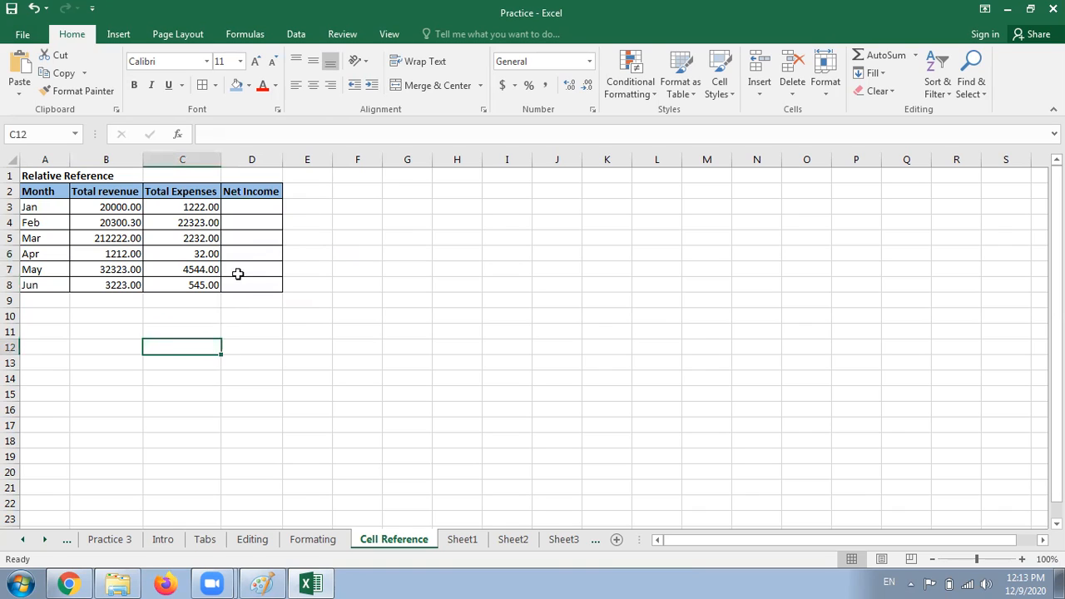
click(241, 203)
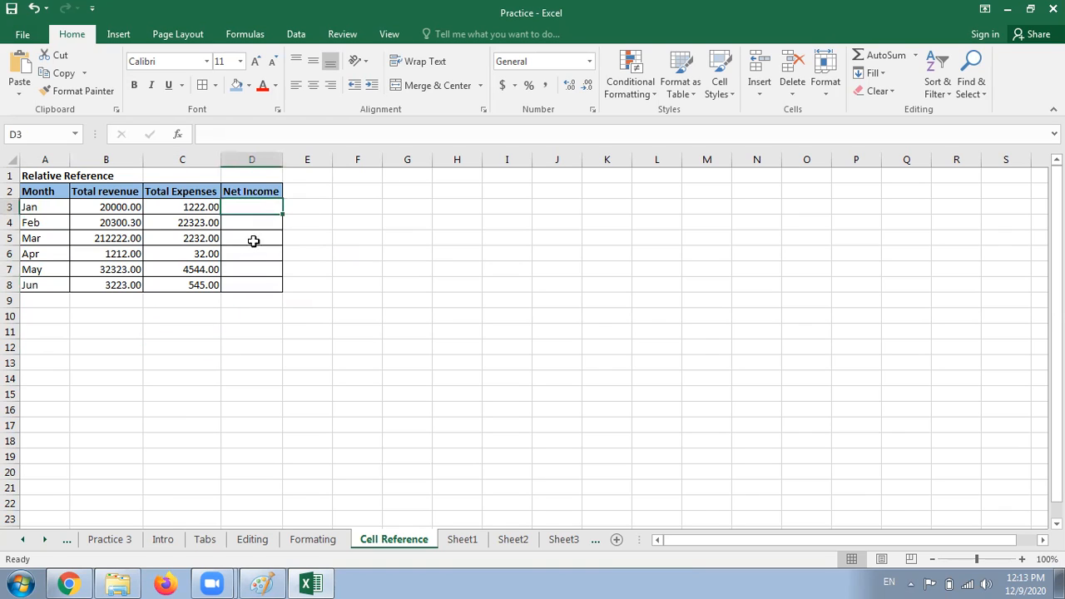
click(125, 209)
click(170, 209)
Step: Calculate January's net income in D3 with the formula =B3-C3
click(239, 208)
text(=)
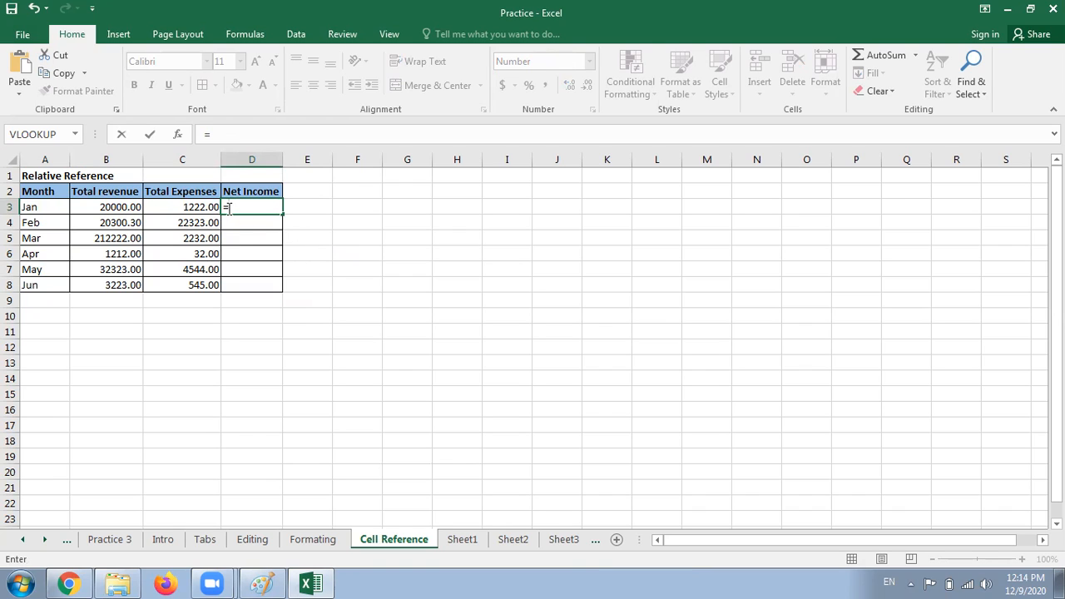
click(124, 207)
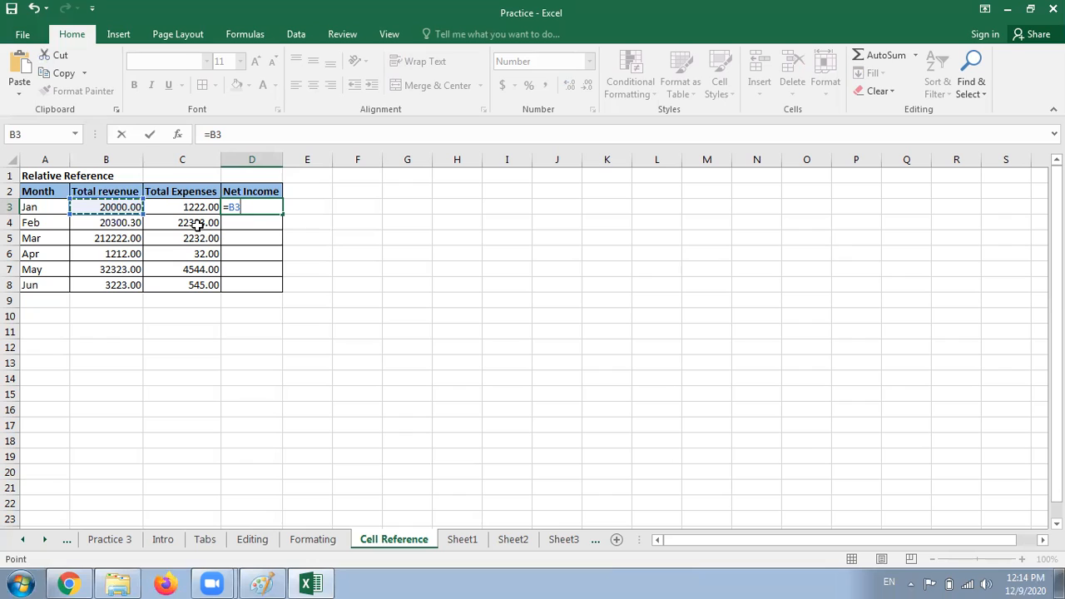
text(-)
click(190, 208)
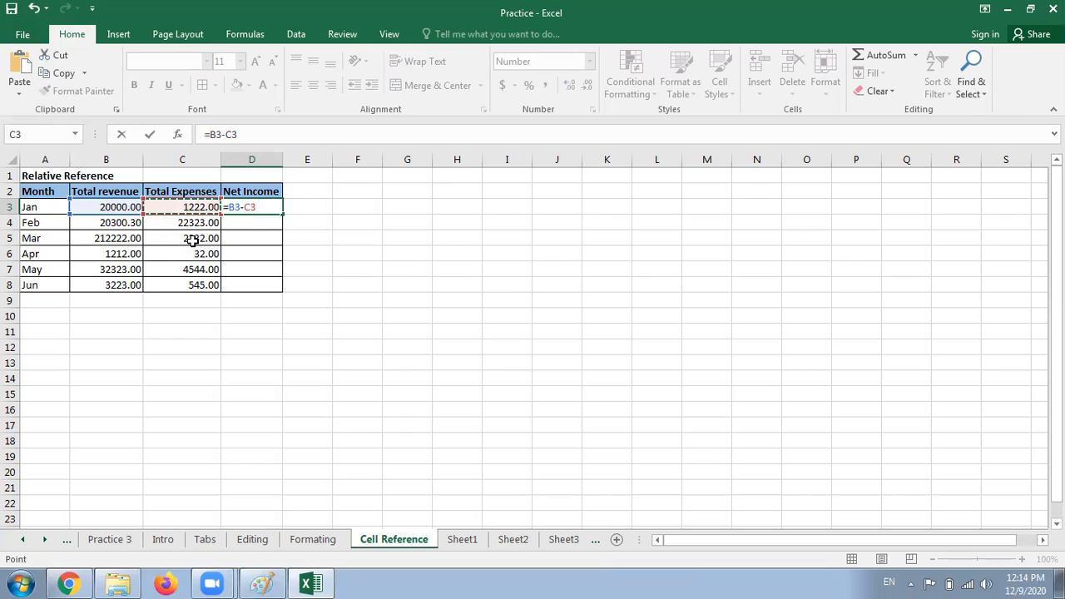
key(Return)
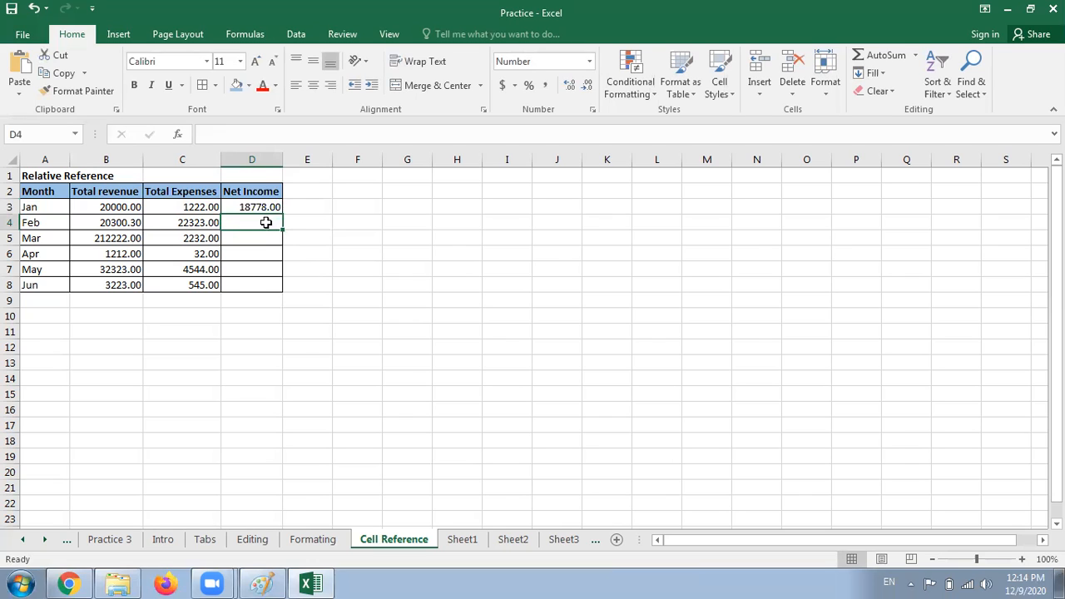
Step: Try filling the D3 net income formula down to D8, and undo both the fill and the formula
click(252, 270)
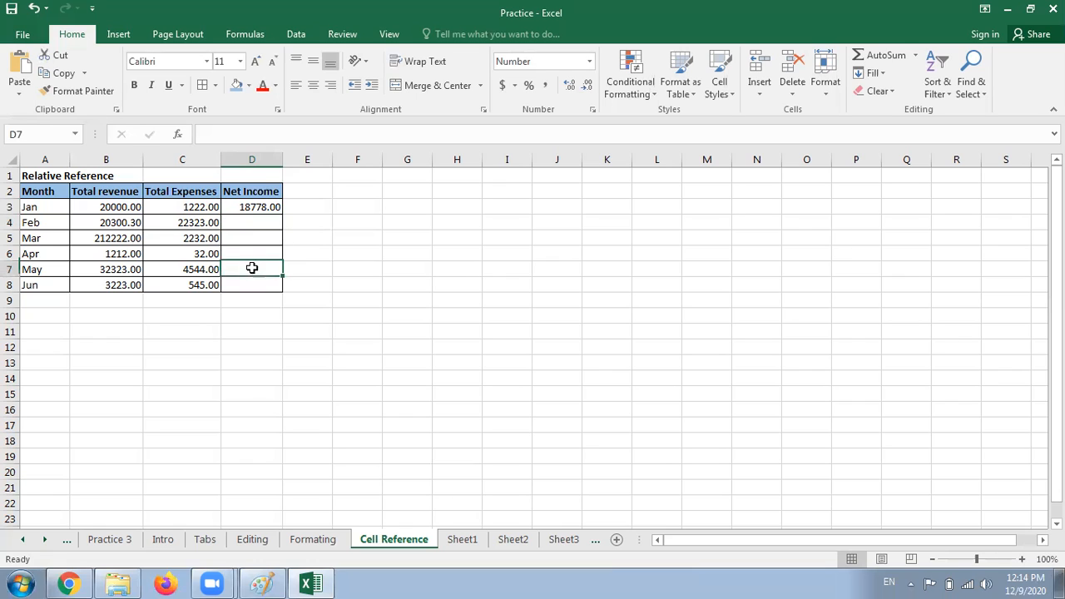
click(252, 224)
click(267, 208)
drag(281, 214, 283, 291)
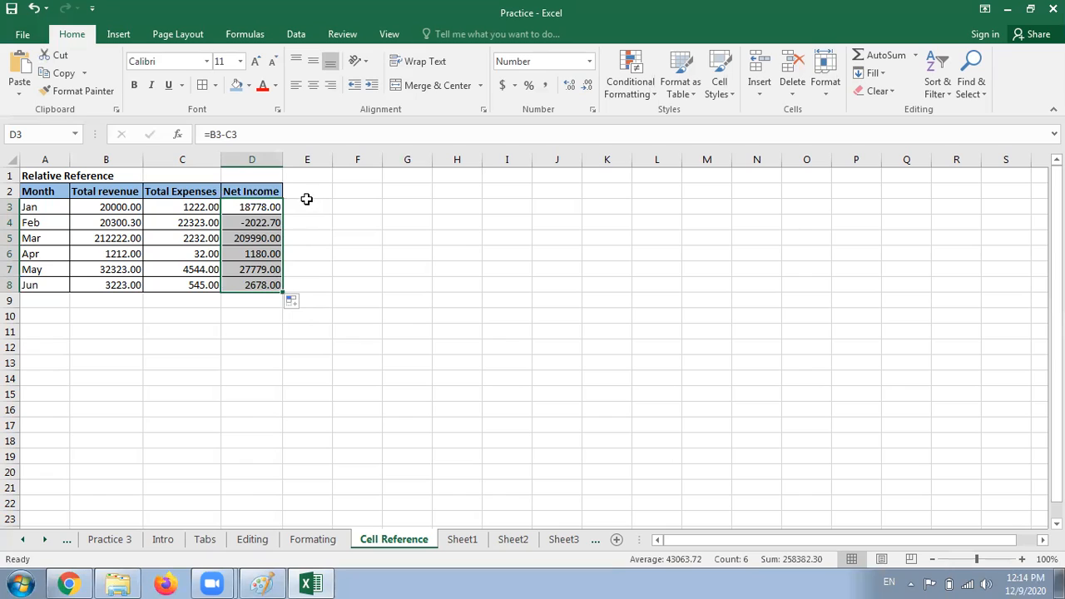
key(ctrl+z)
key(ctrl+z)
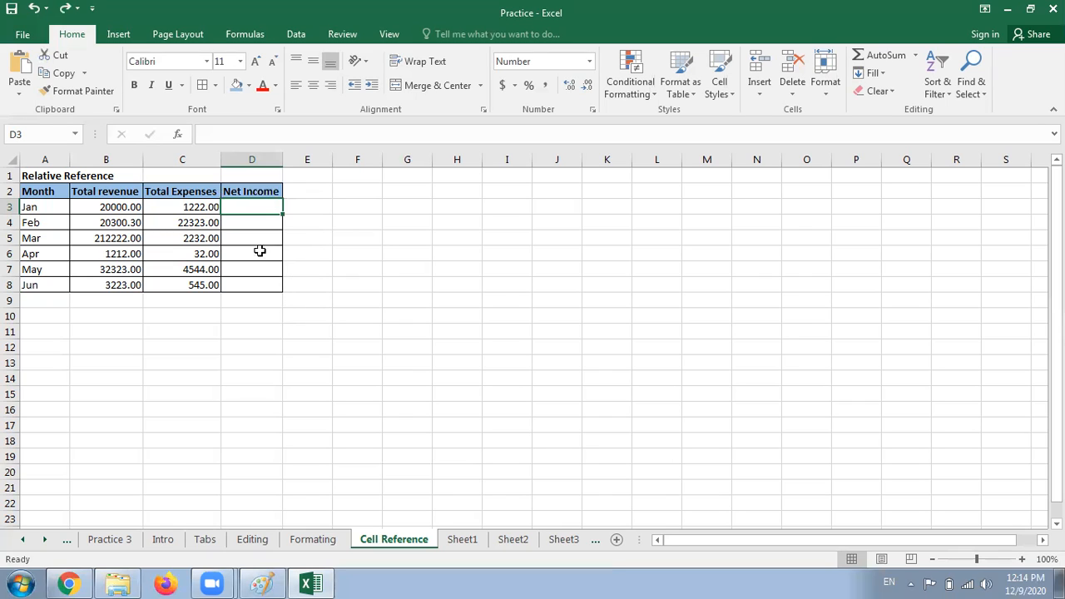
Step: Enter the formula =B3-C3 into the whole Net Income range D3:D8 at once
drag(261, 208, 262, 283)
text(=)
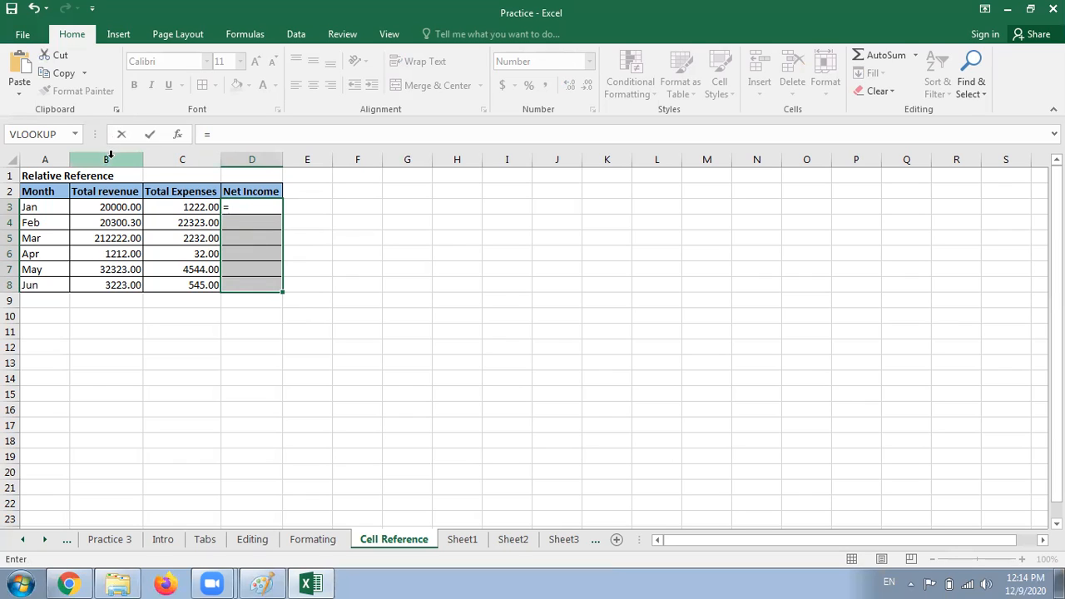
text(b3-)
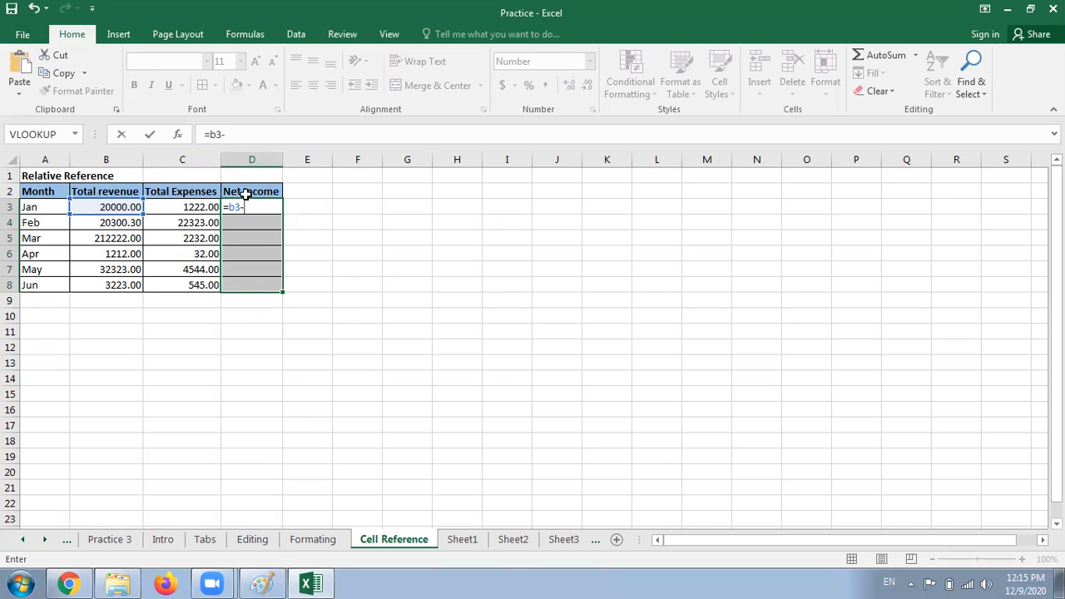
text(c3)
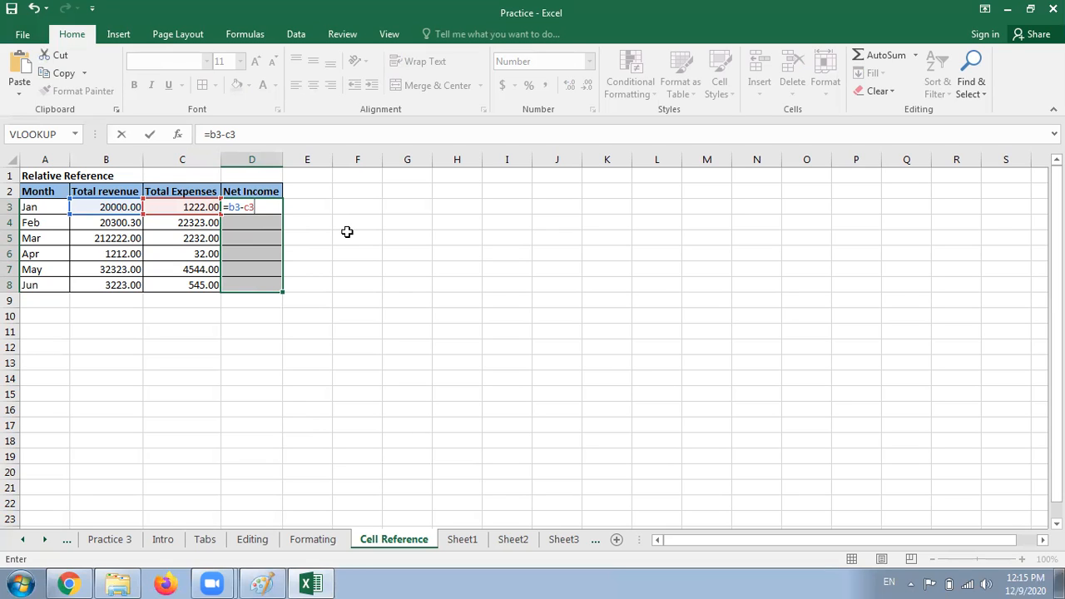
key(ctrl+Return)
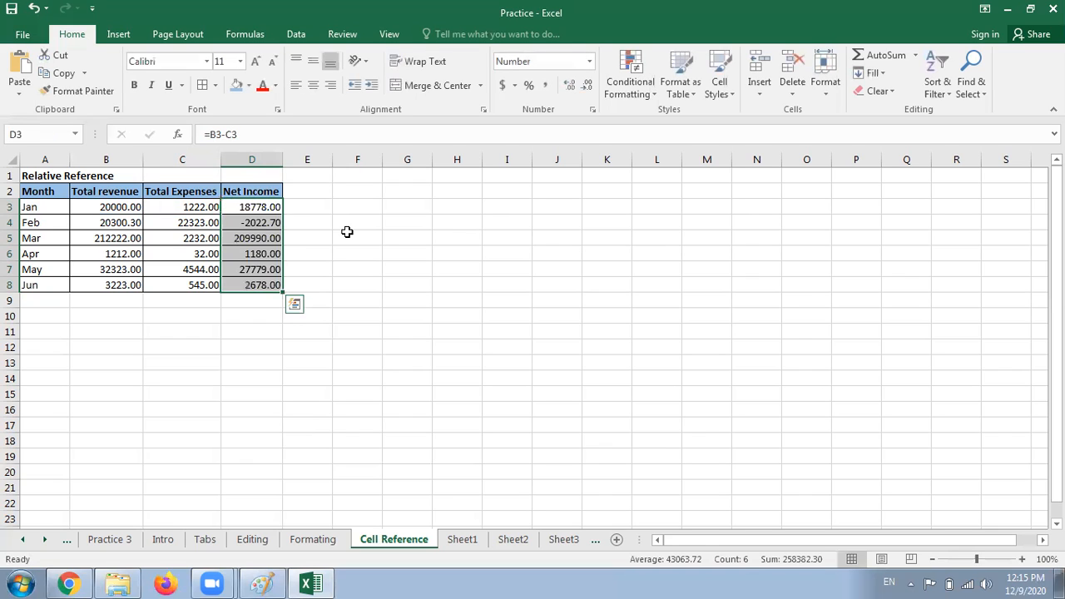
click(246, 341)
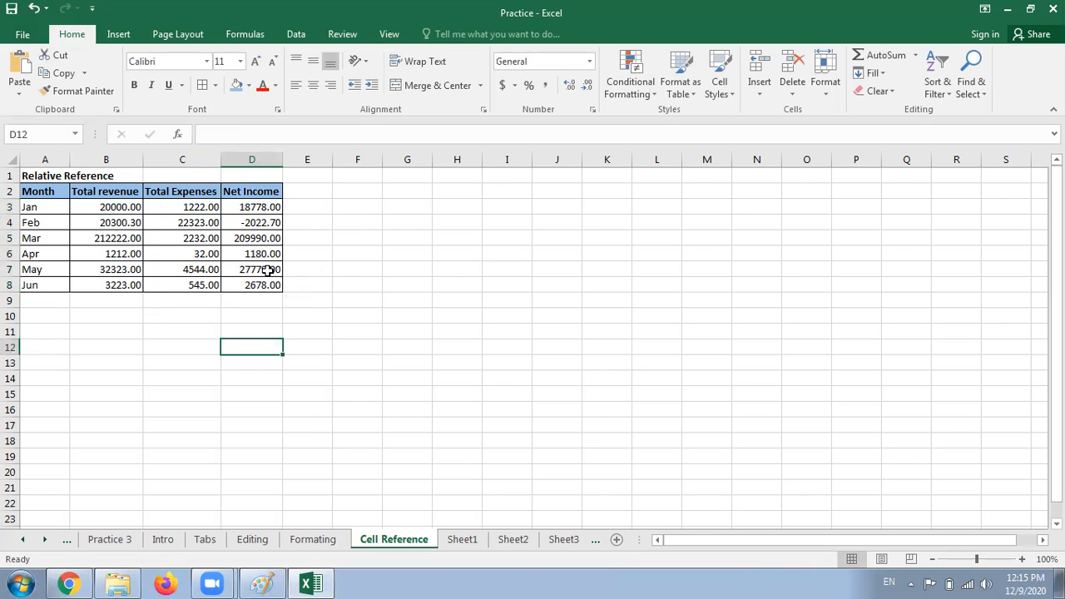
Step: Enter the note "select the result area" in G5 and autofit column G to its text
click(397, 240)
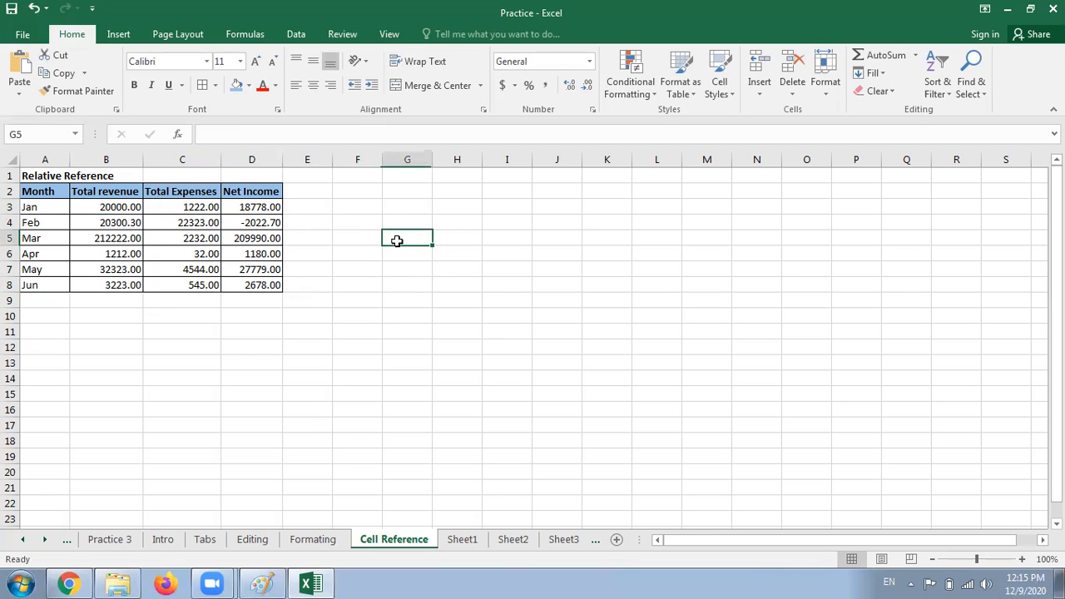
text(se)
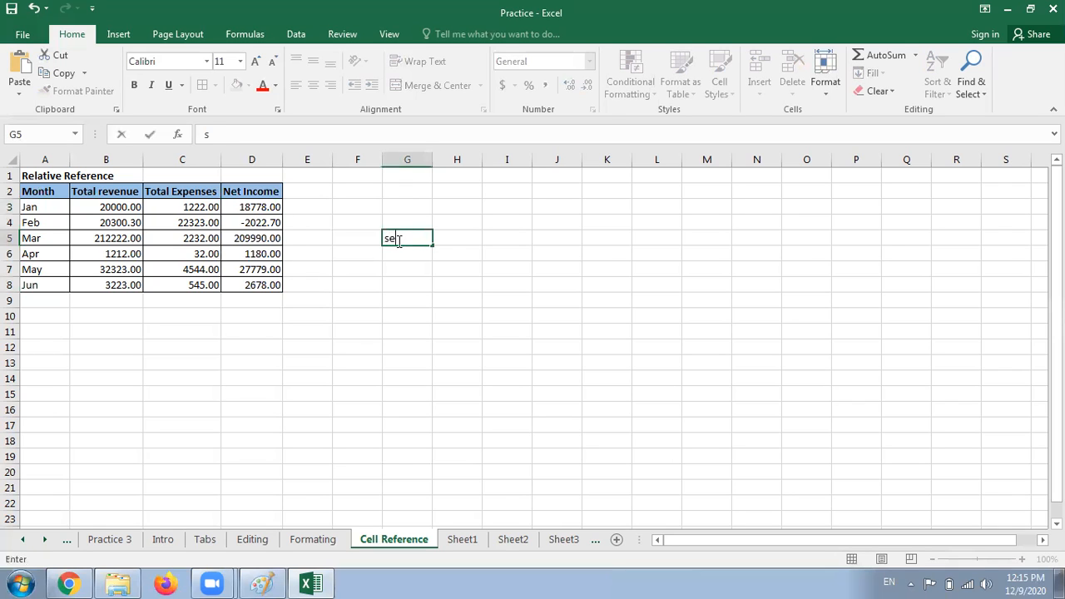
text(lect the result area)
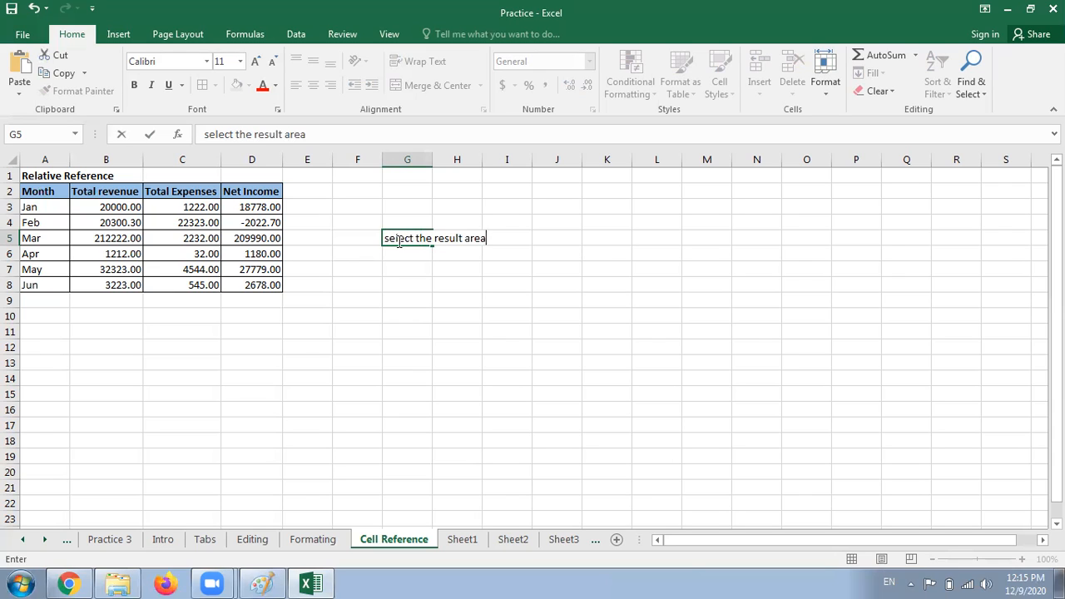
click(426, 158)
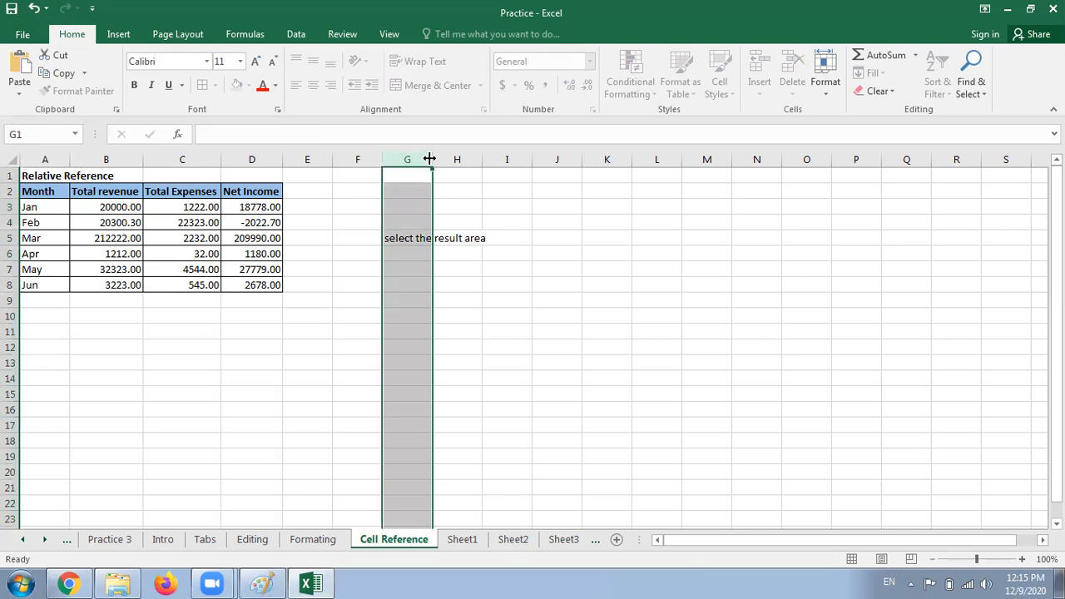
double_click(429, 159)
click(435, 254)
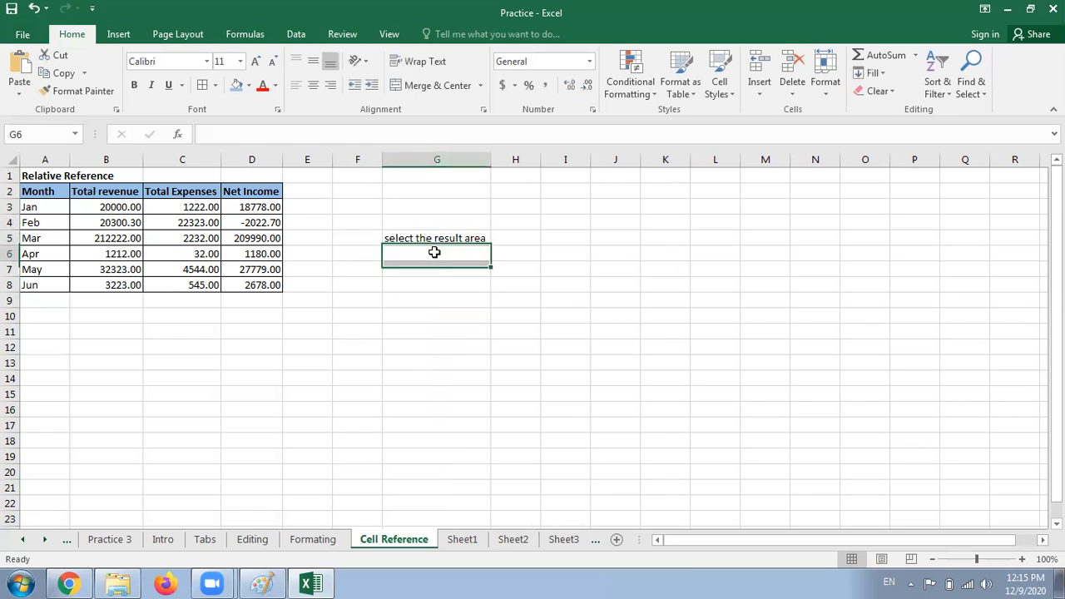
Step: Insert "1." at the start of the note in G5
double_click(383, 239)
text(q)
key(BackSpace)
text(1.)
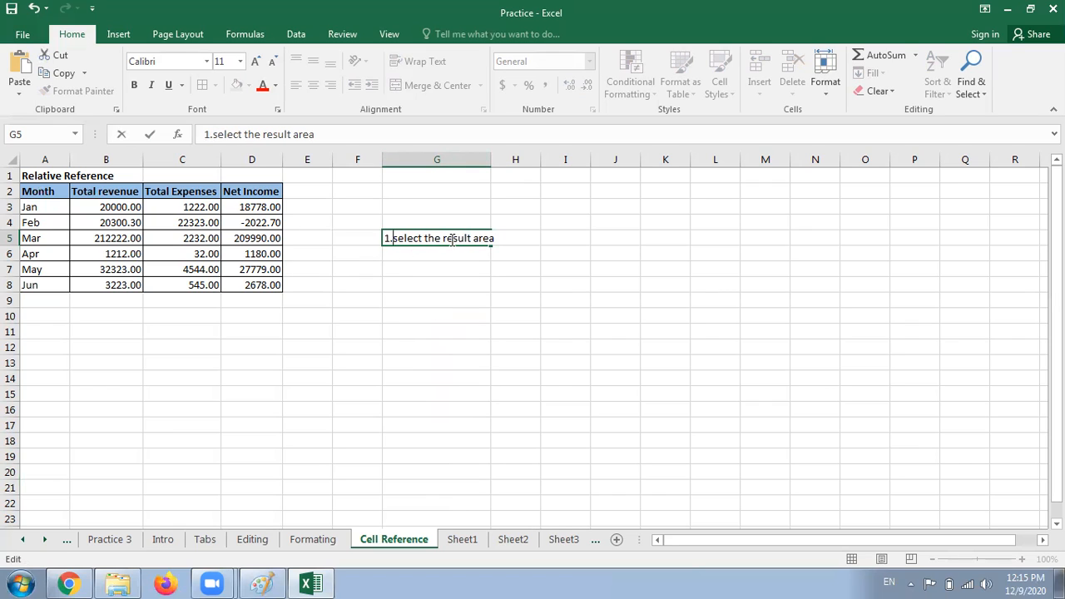
key(Return)
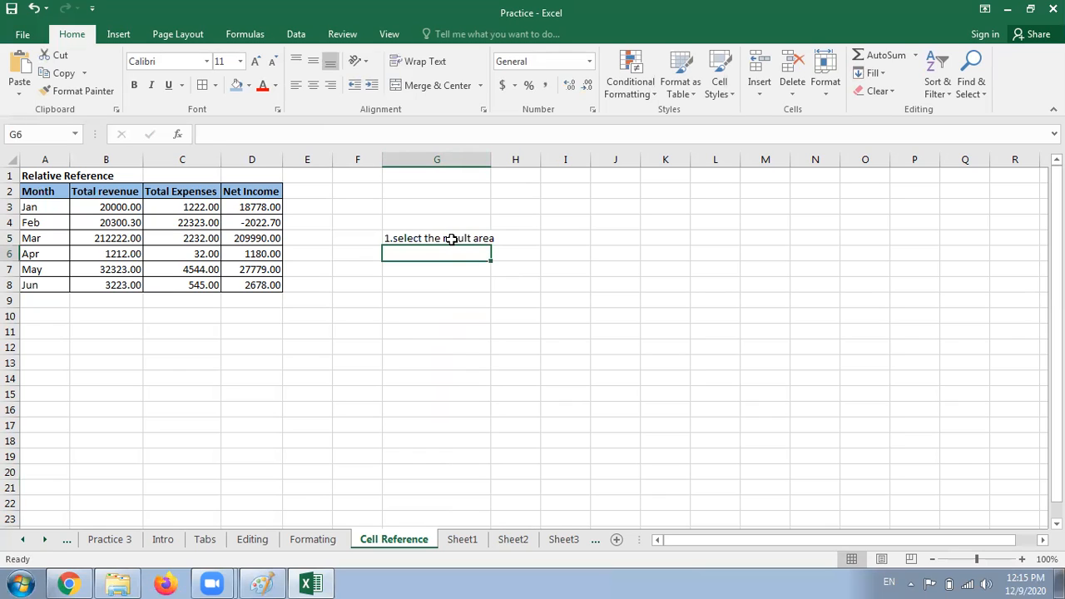
Step: Add the notes "2. Use Formula then" in G6 and "3. Use CTRL+ Enter" in G7
text(2. Use Formula then)
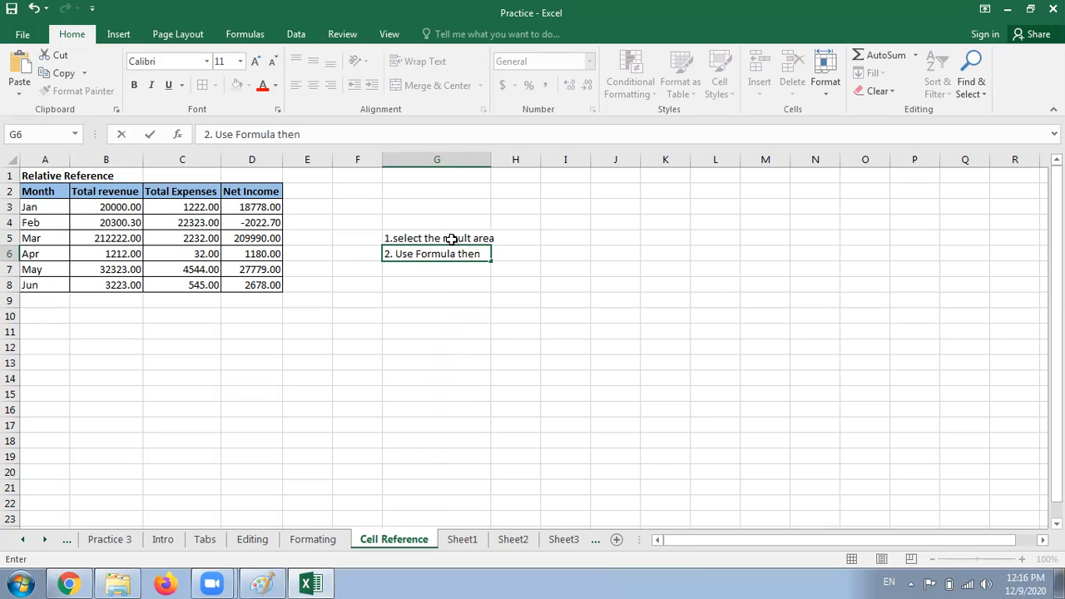
key(Return)
text(3.)
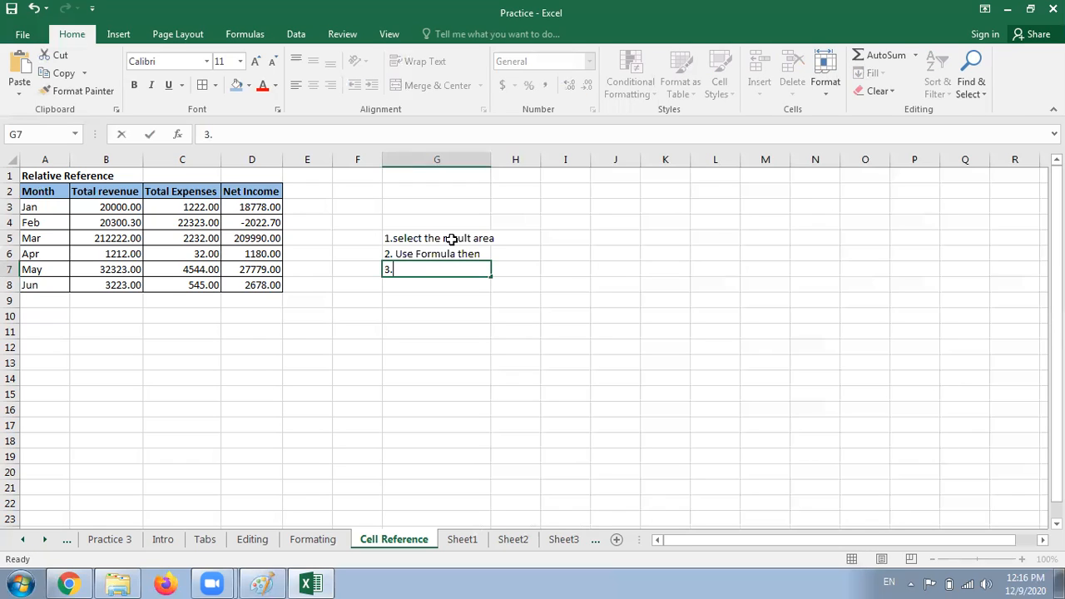
text( Use CTRL+)
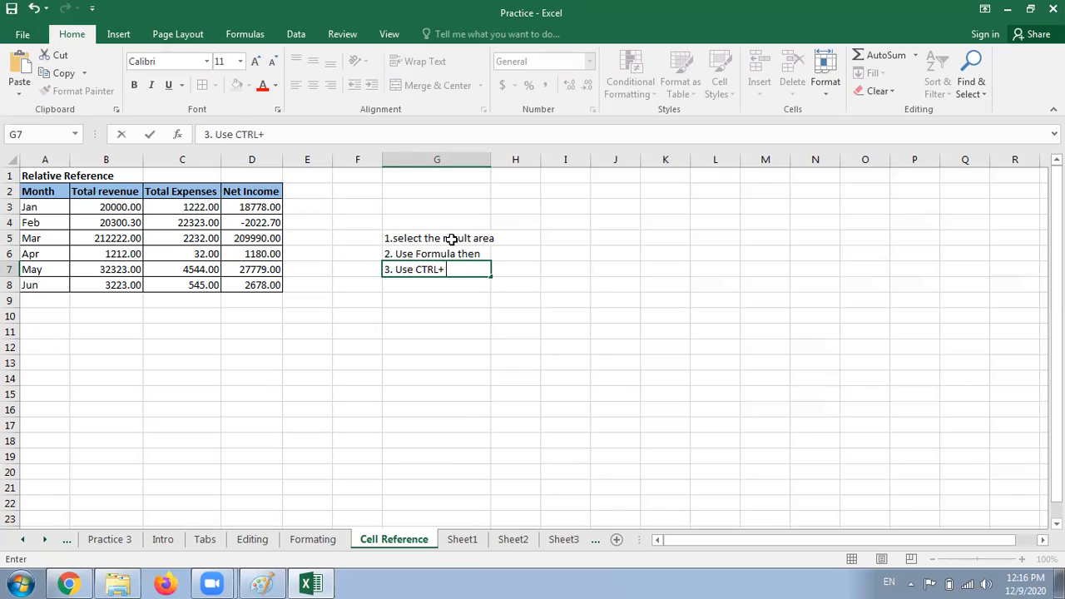
text( Enter)
click(481, 366)
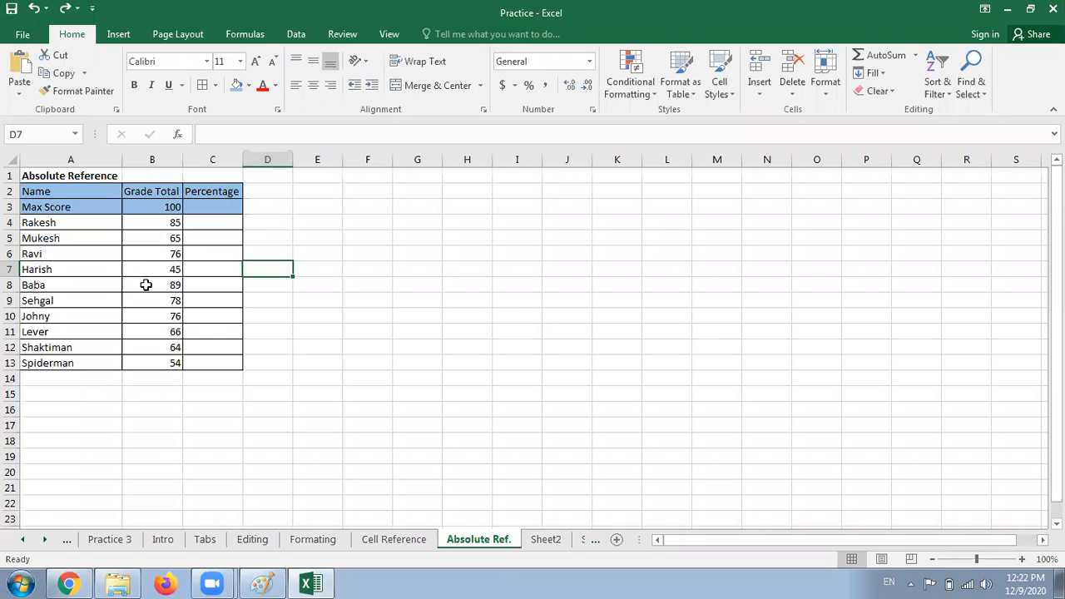
click(415, 256)
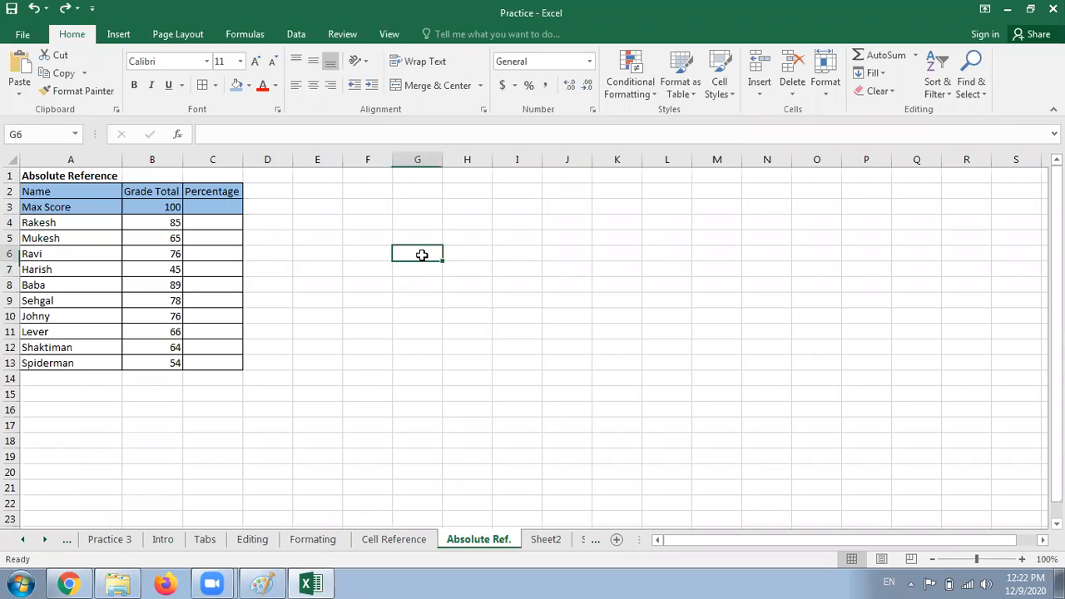
click(458, 253)
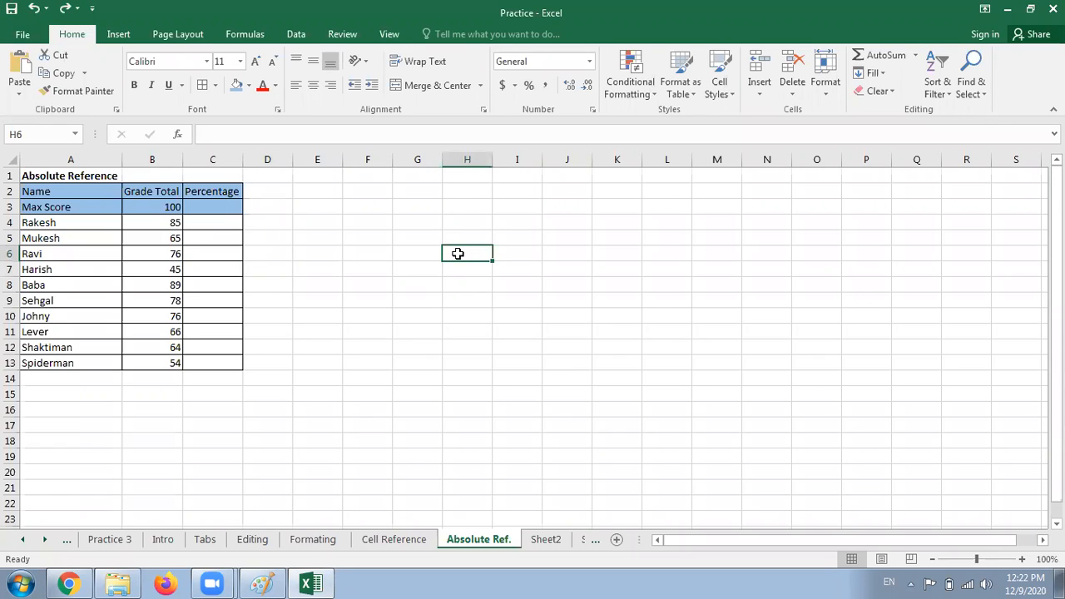
click(468, 237)
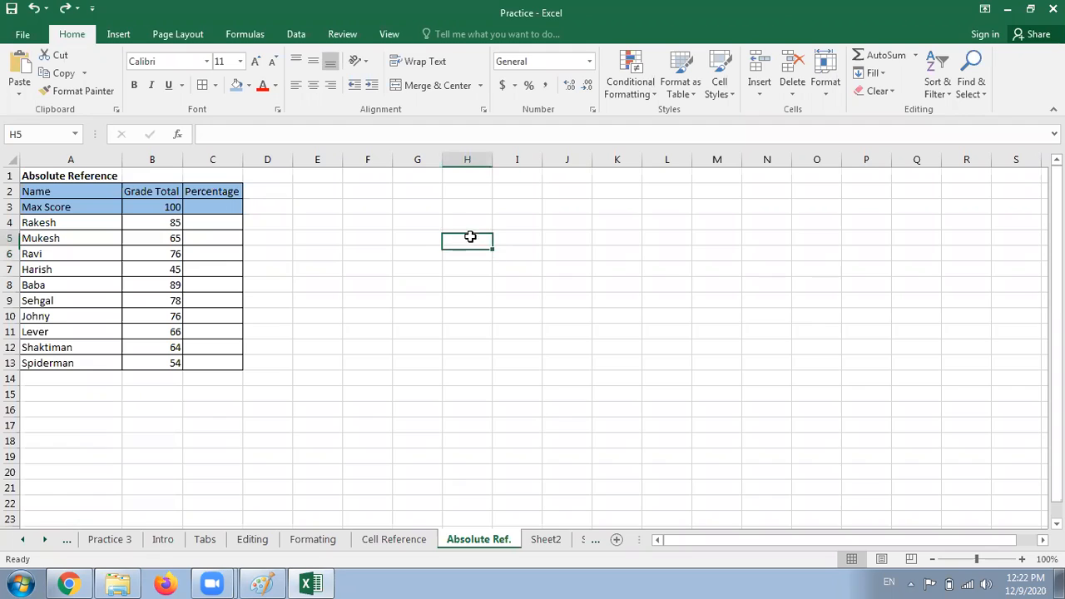
click(476, 252)
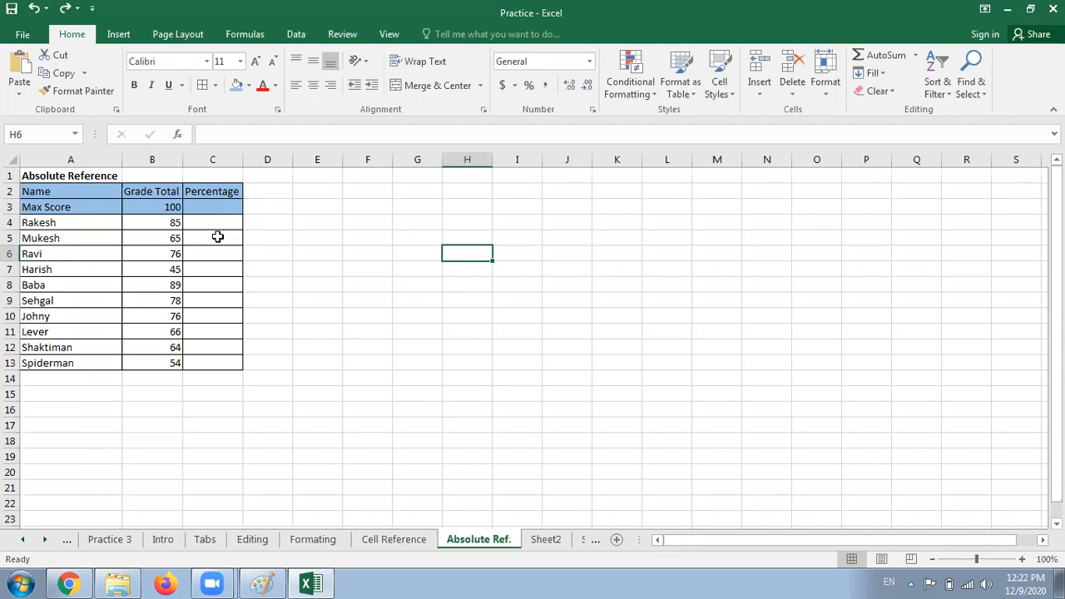
click(40, 193)
click(135, 187)
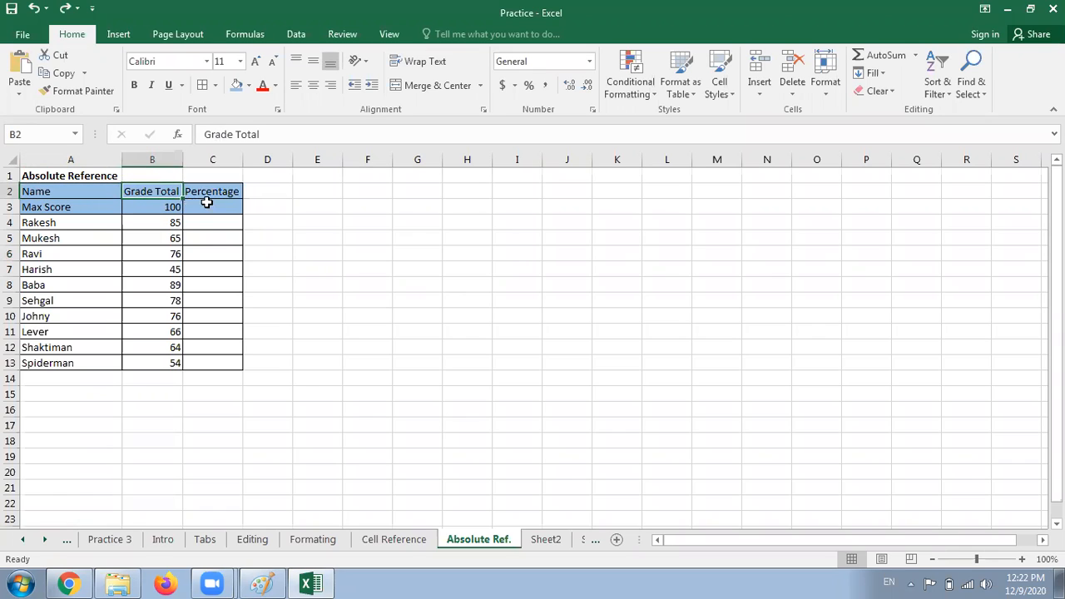
Step: Review the grade table's header cells, the student names in column A and the grade totals in column B
key(Tab)
key(Tab)
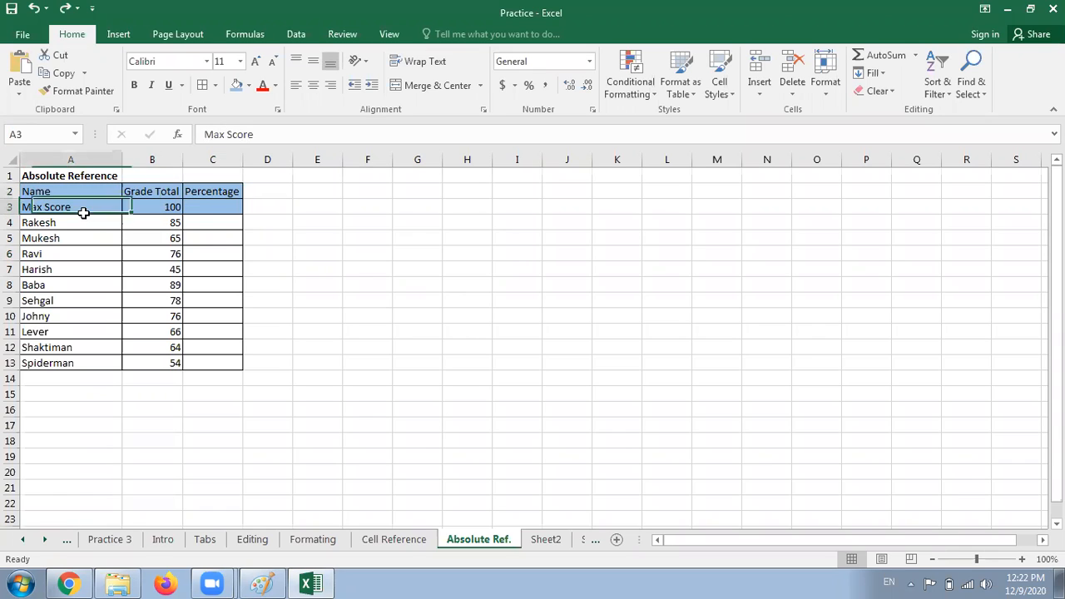
key(Tab)
drag(87, 222, 78, 363)
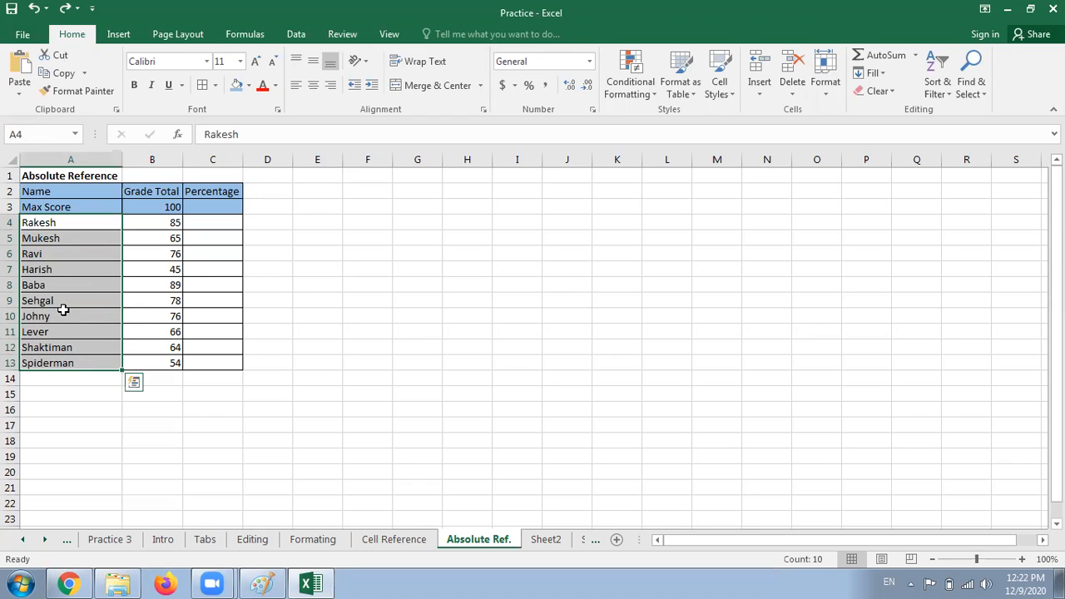
drag(172, 223, 176, 364)
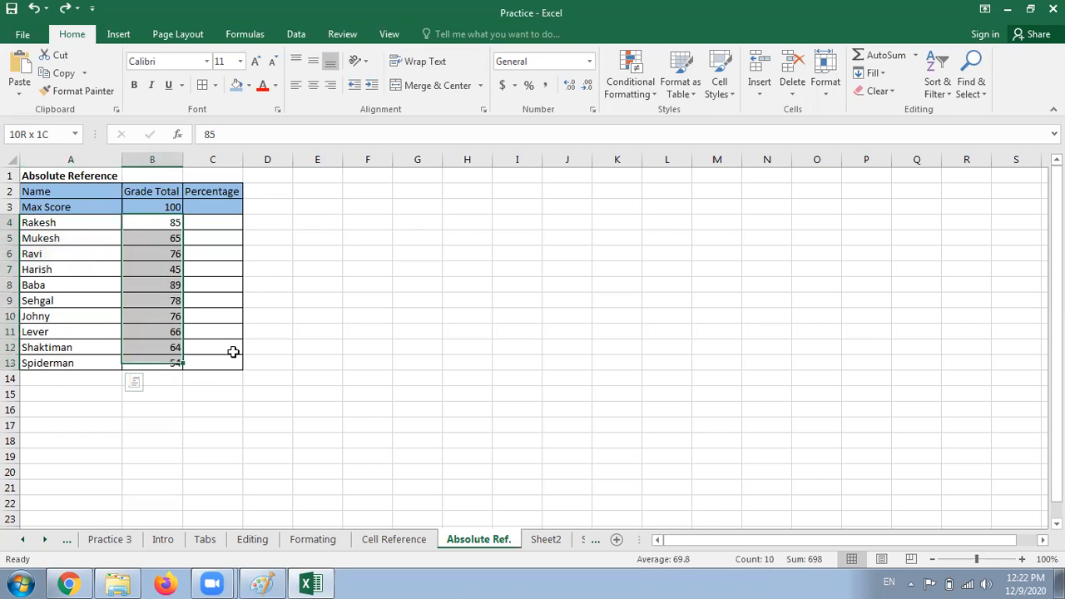
click(281, 343)
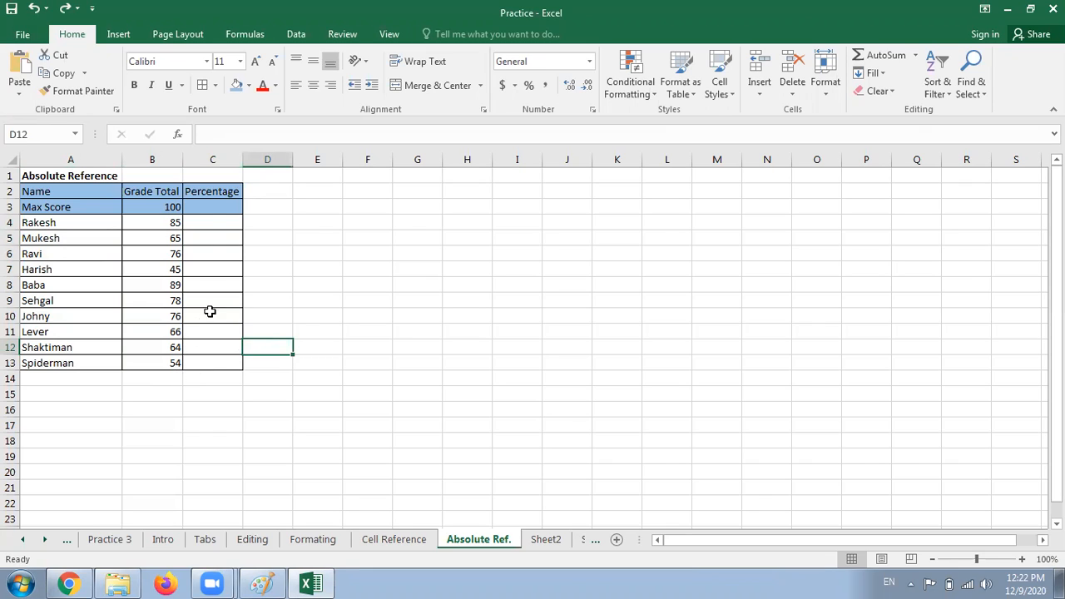
click(208, 221)
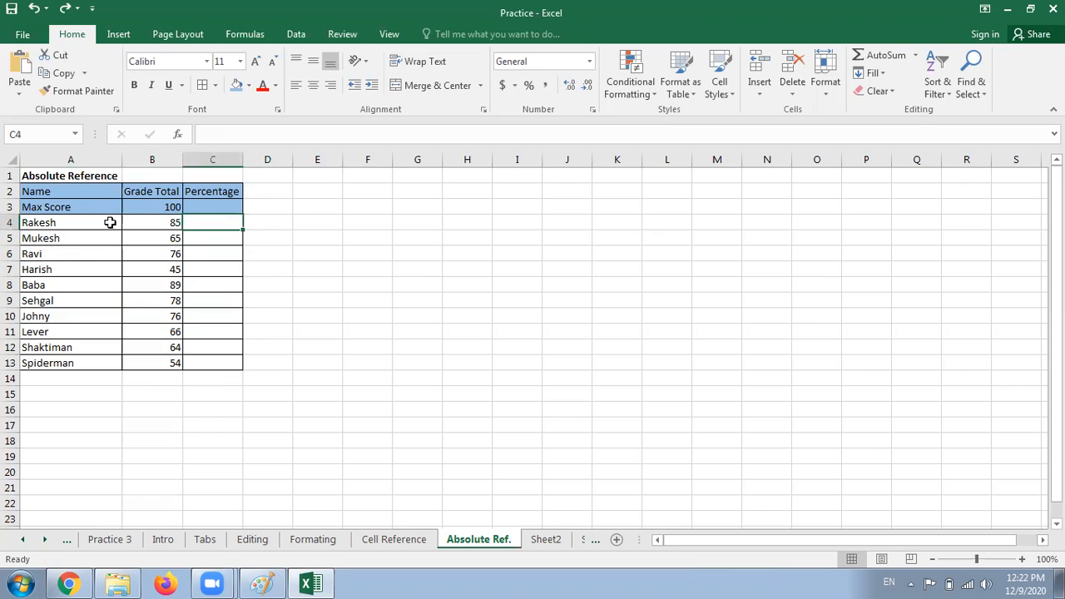
Step: Enter the note "Marks Scored/ Total Marks * 100" in G4
click(404, 225)
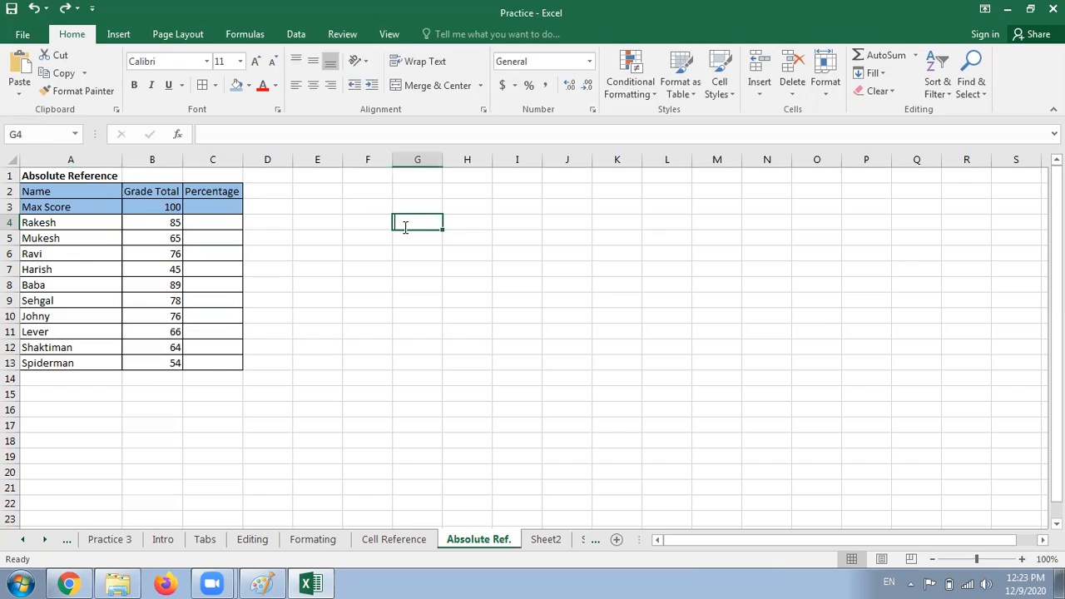
text(Tot)
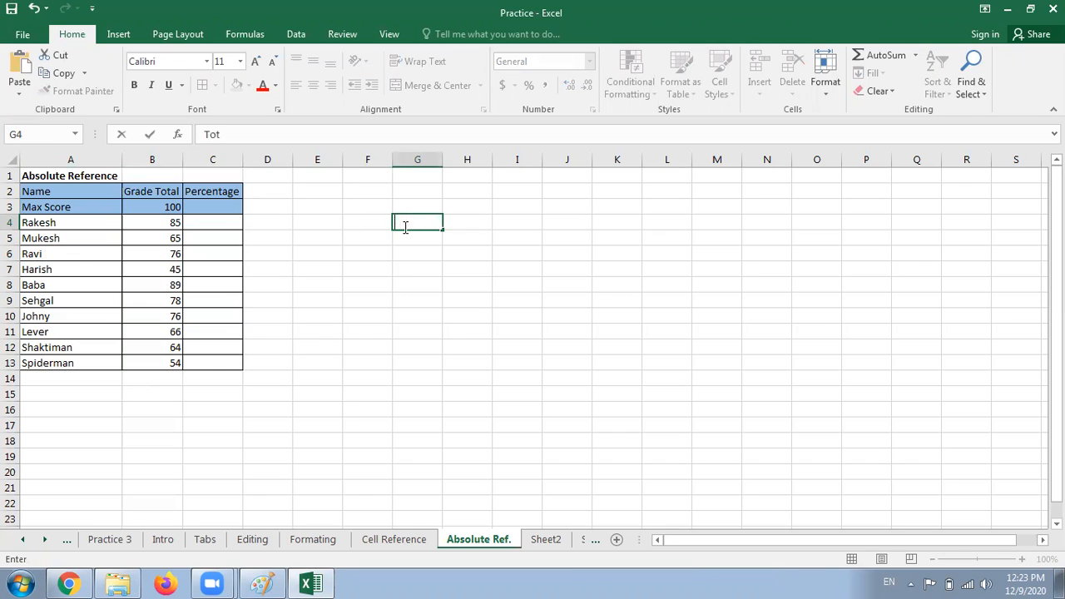
text(Marks Scored/ Total Marks * 100)
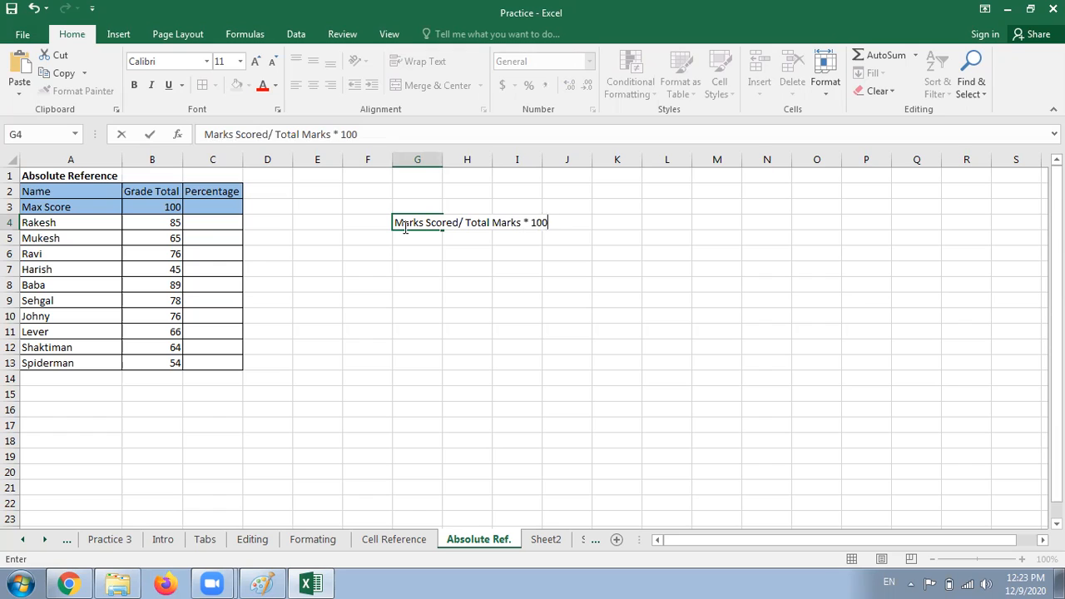
click(456, 288)
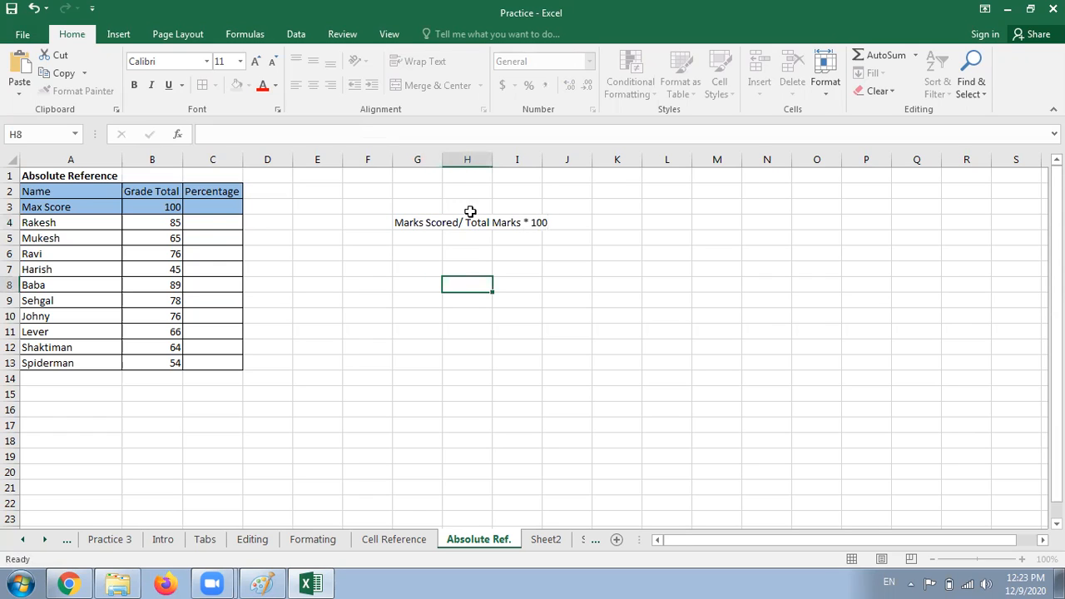
Step: Enter the formula =B4/B3 in C4 to calculate the first student's percentage
click(211, 228)
text(=)
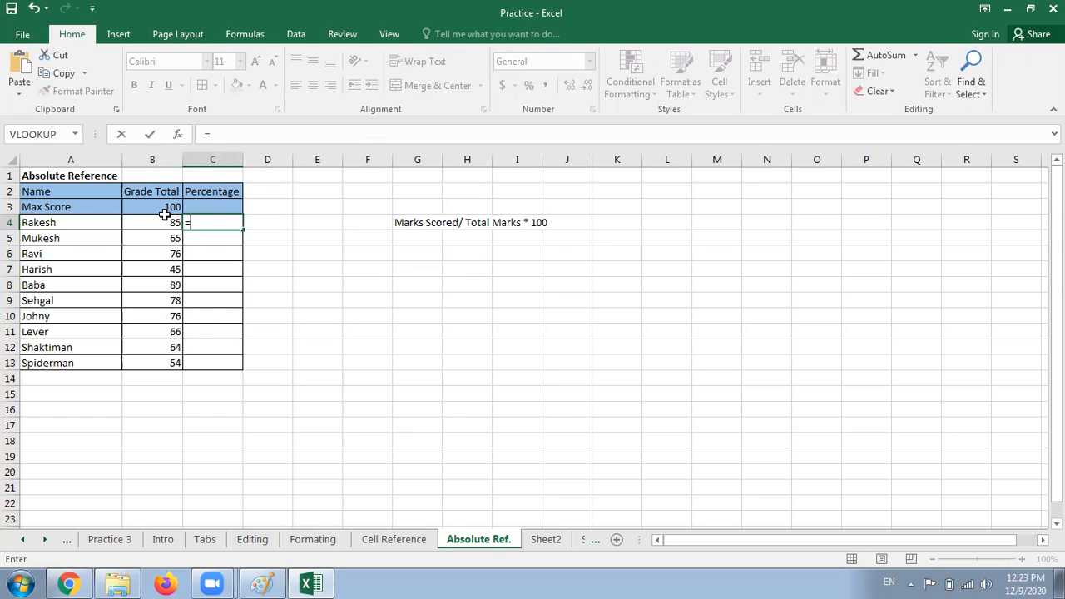
text(b)
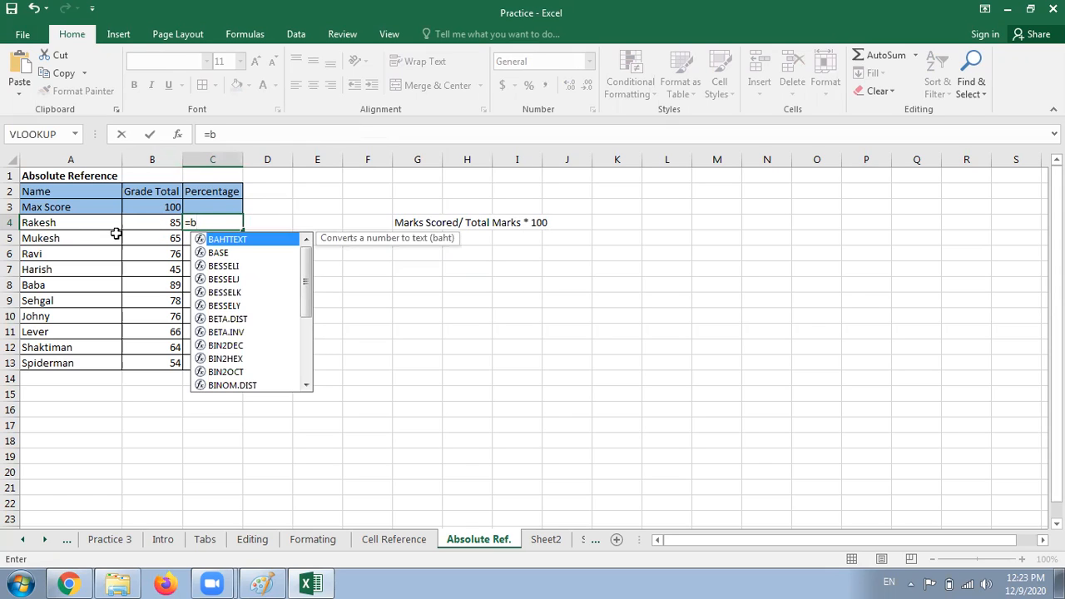
text(4/)
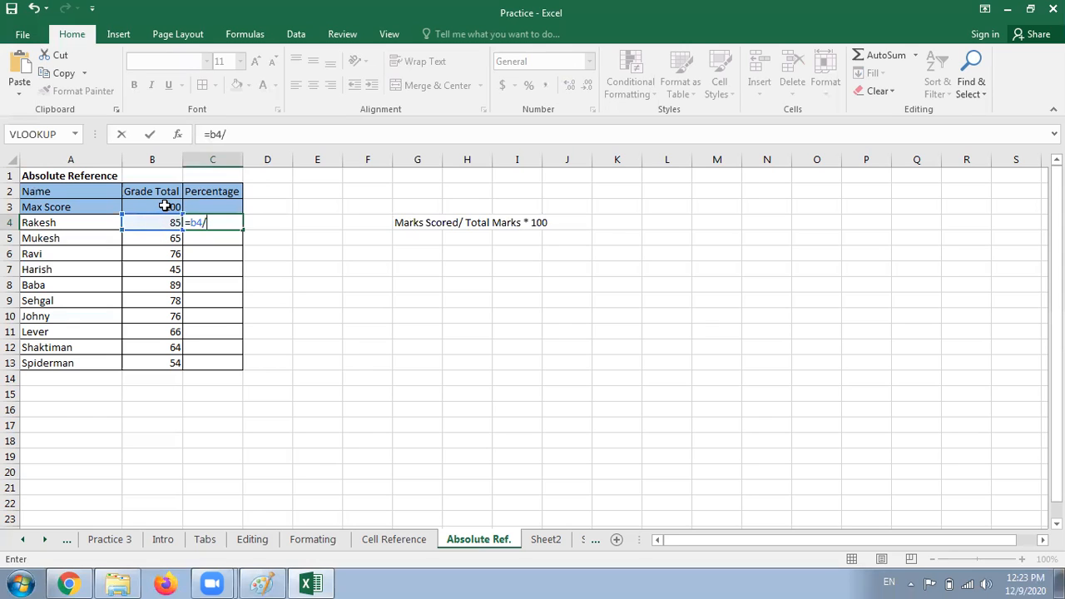
text(b3)
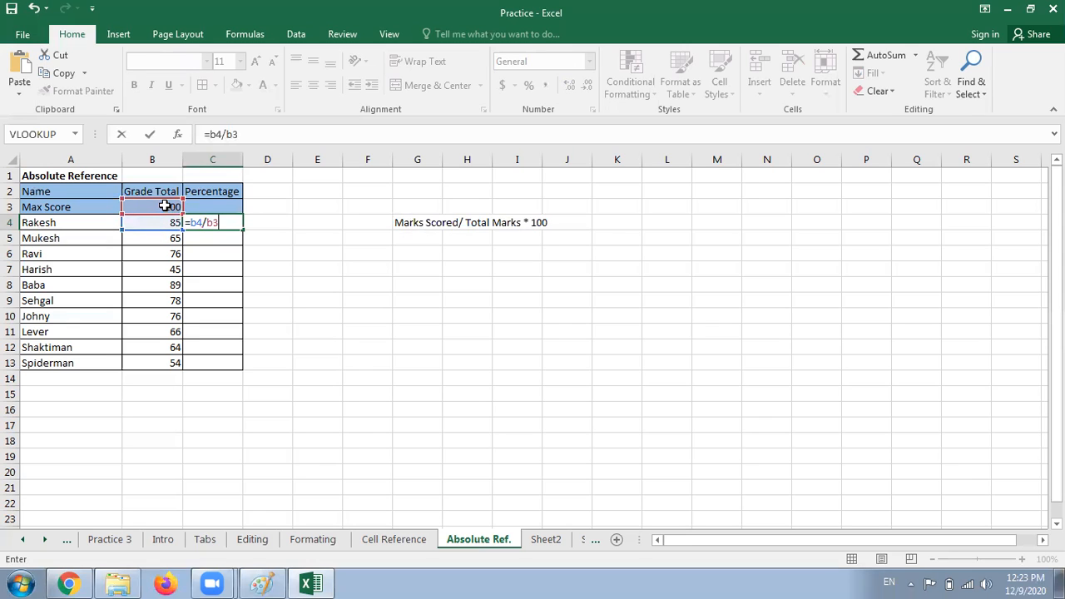
key(Return)
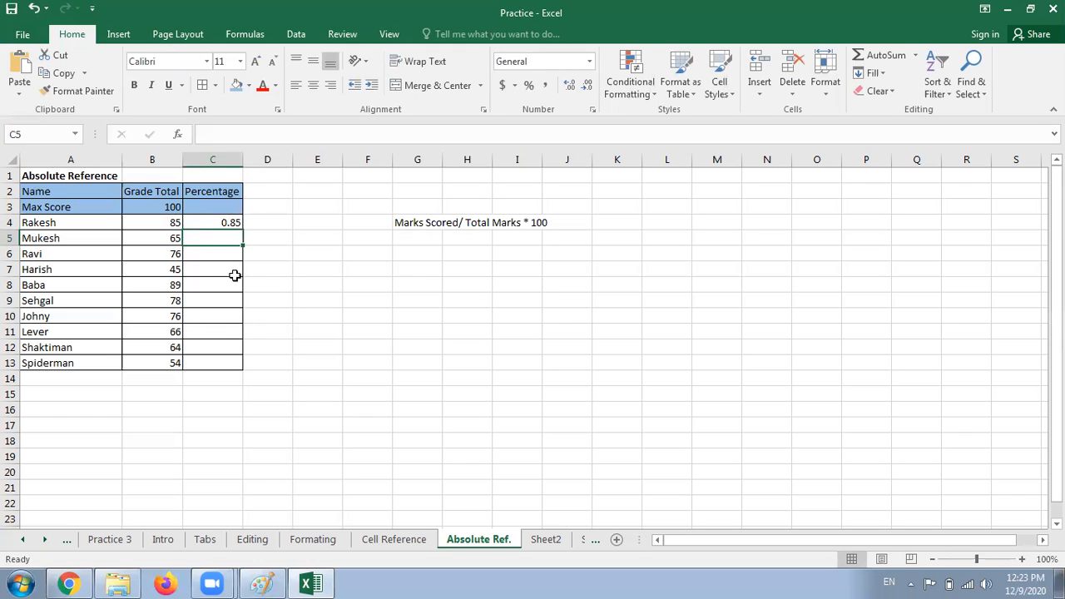
Step: Try filling the C4 formula down to C13, checking the copied formulas before undoing the fill
click(229, 222)
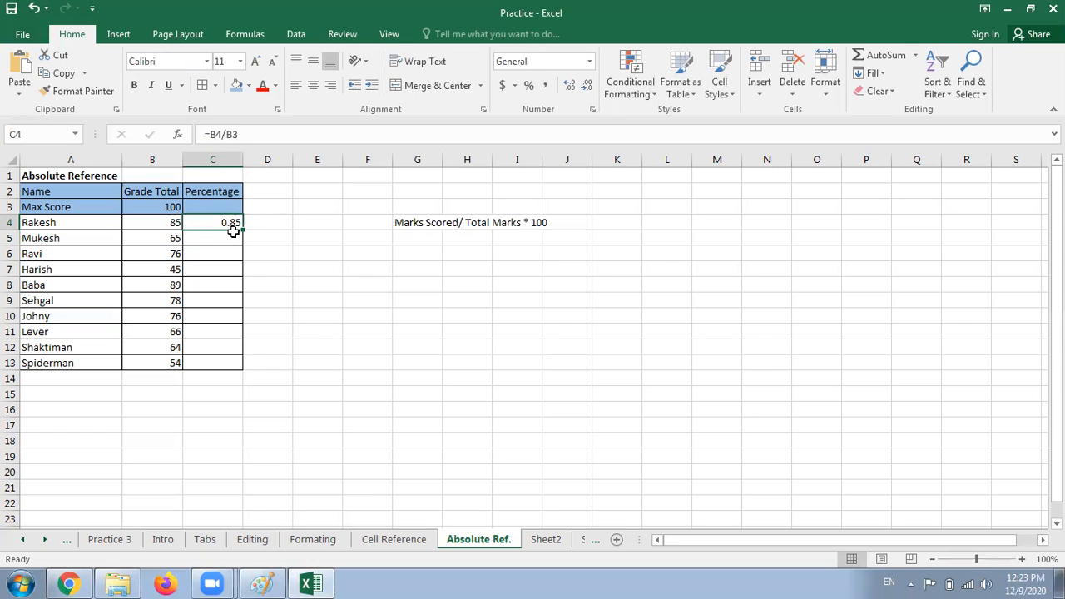
drag(242, 230, 259, 358)
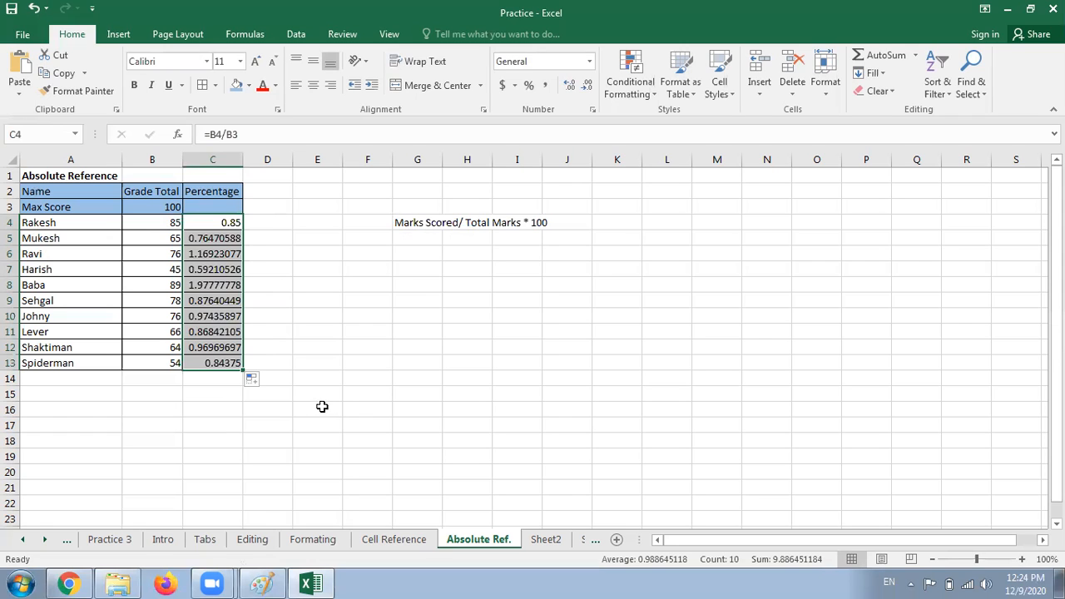
key(ctrl+grave)
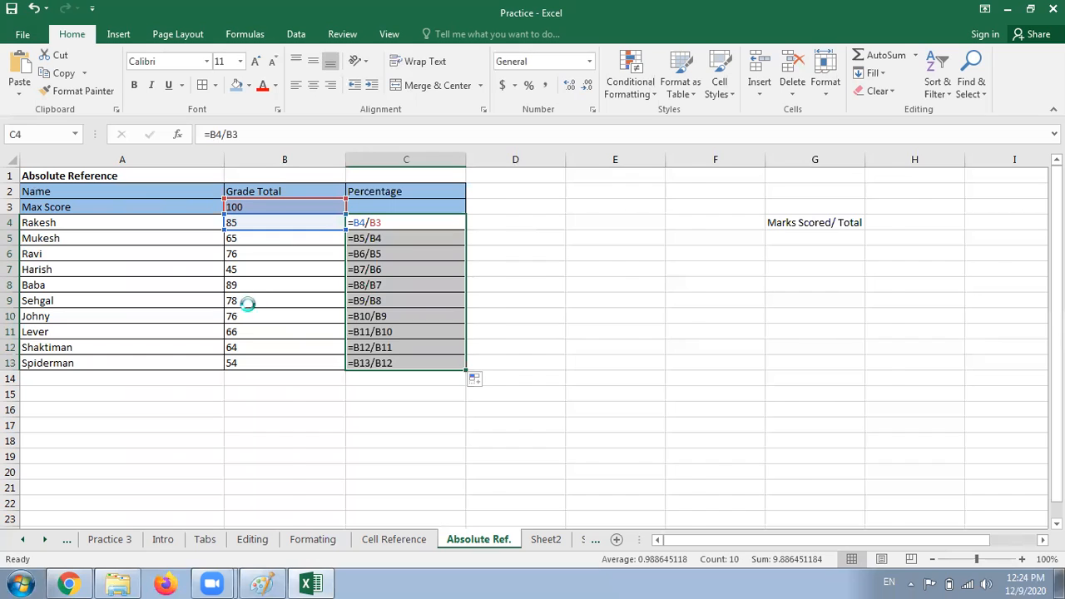
key(ctrl+grave)
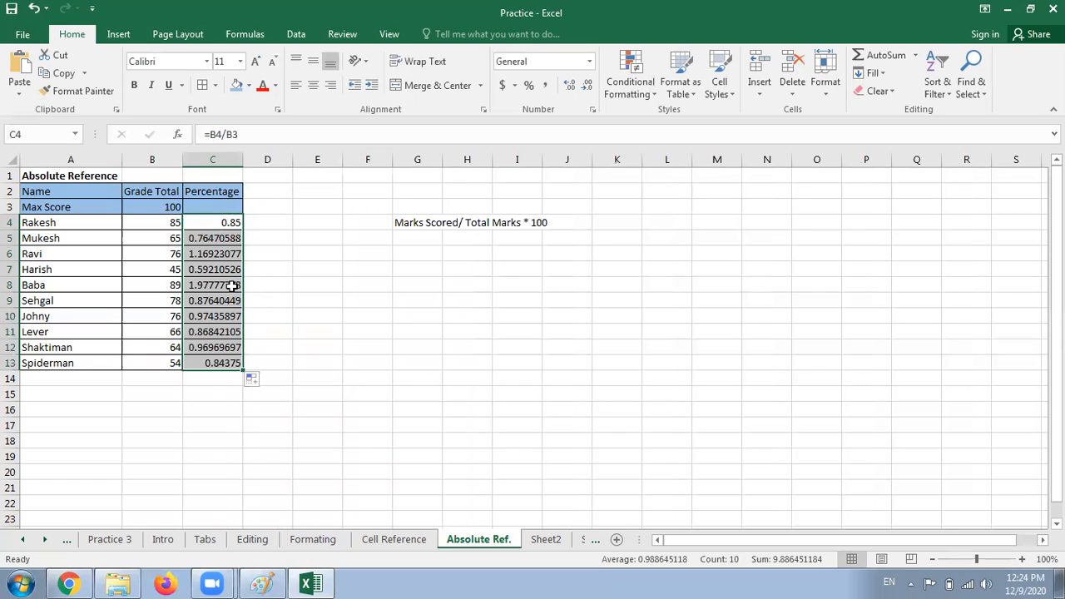
key(ctrl+z)
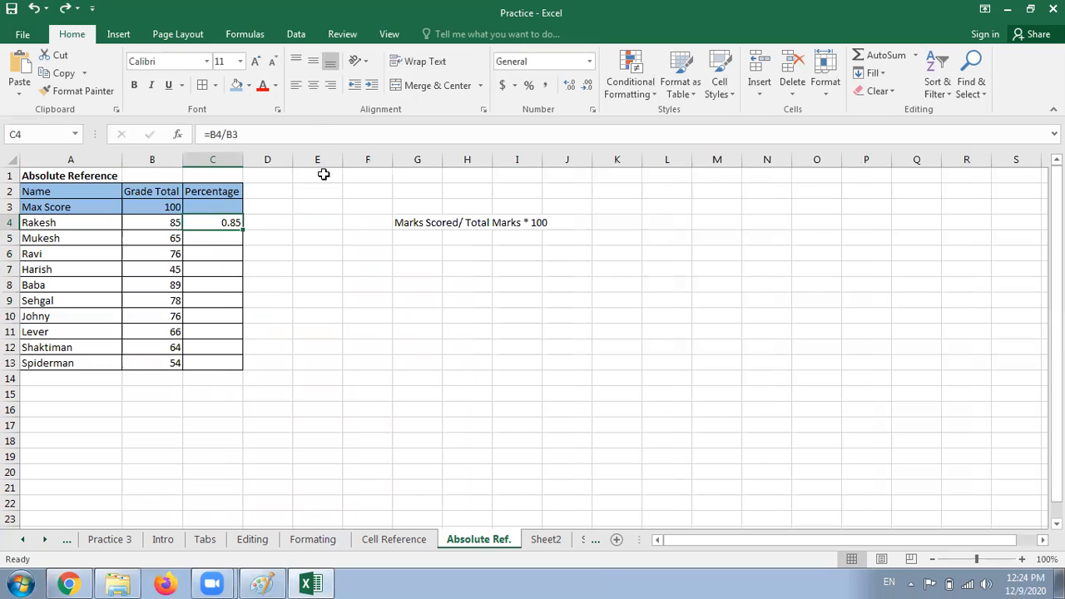
Step: Turn on Show Formulas to view the sheet's formulas and switch it back off
click(249, 35)
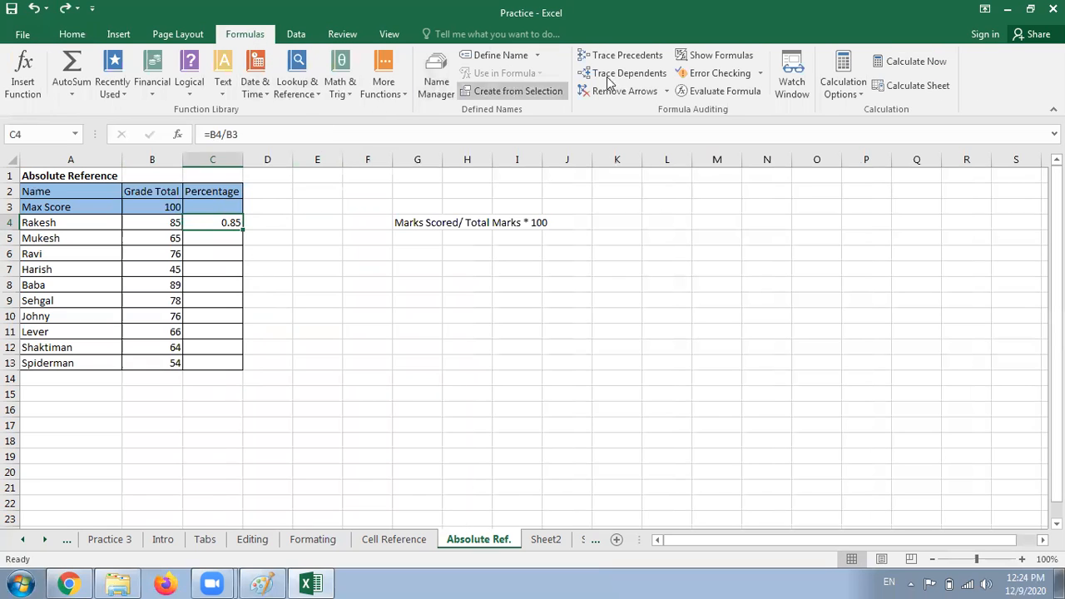
click(720, 51)
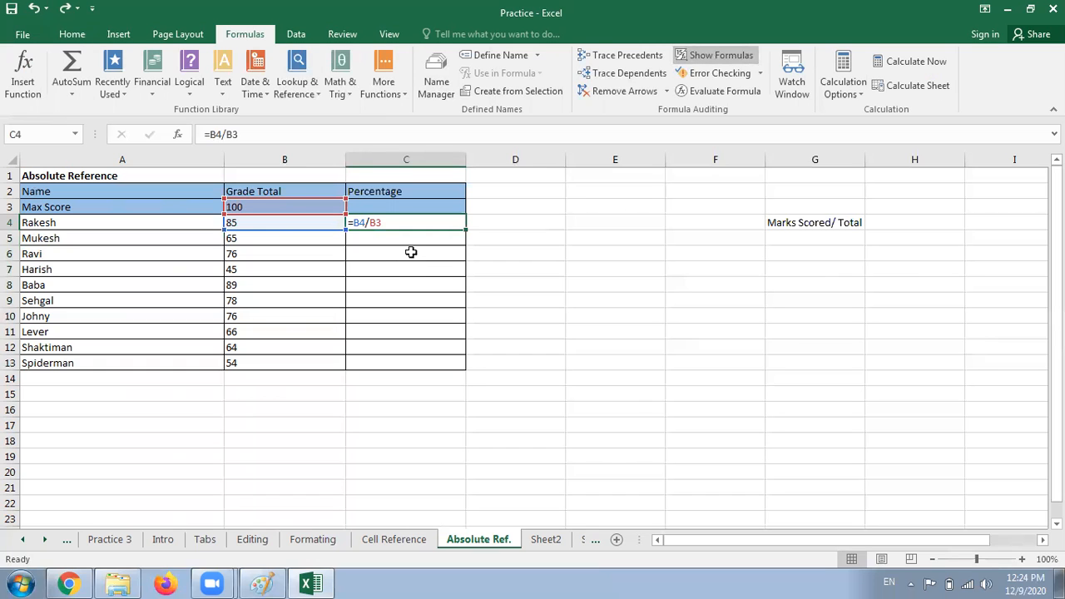
click(705, 63)
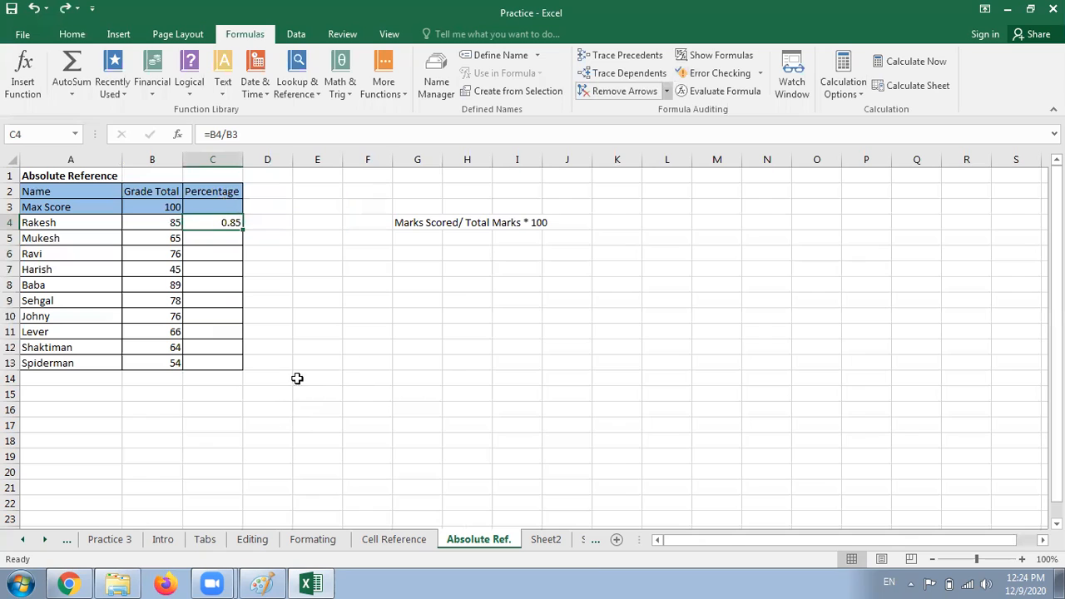
Step: Format the percentage cells C4:C13 as Percentage with 0 decimal places
click(72, 34)
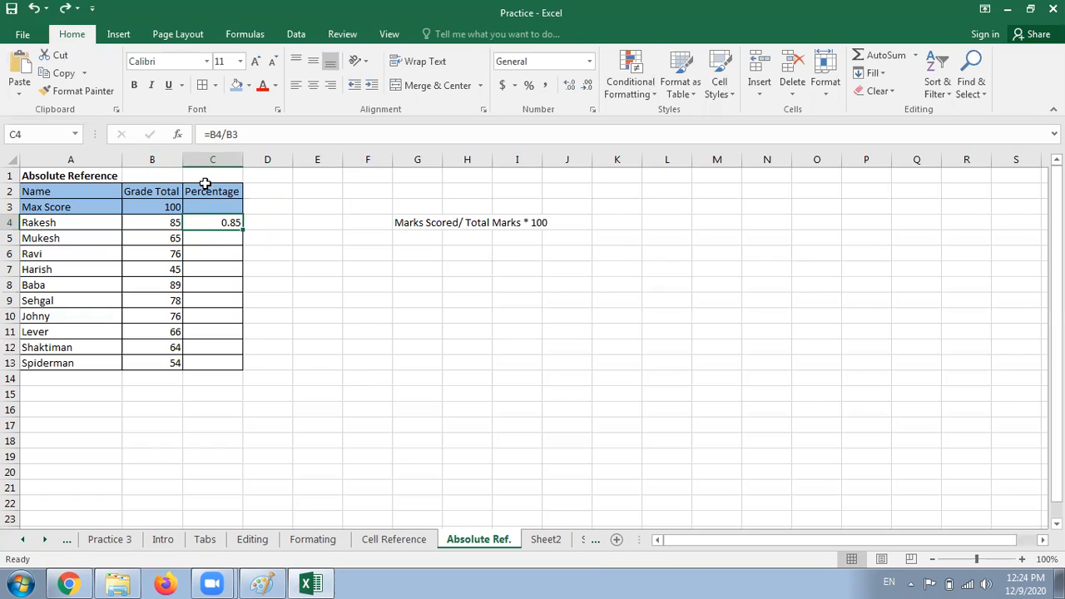
drag(219, 220, 213, 362)
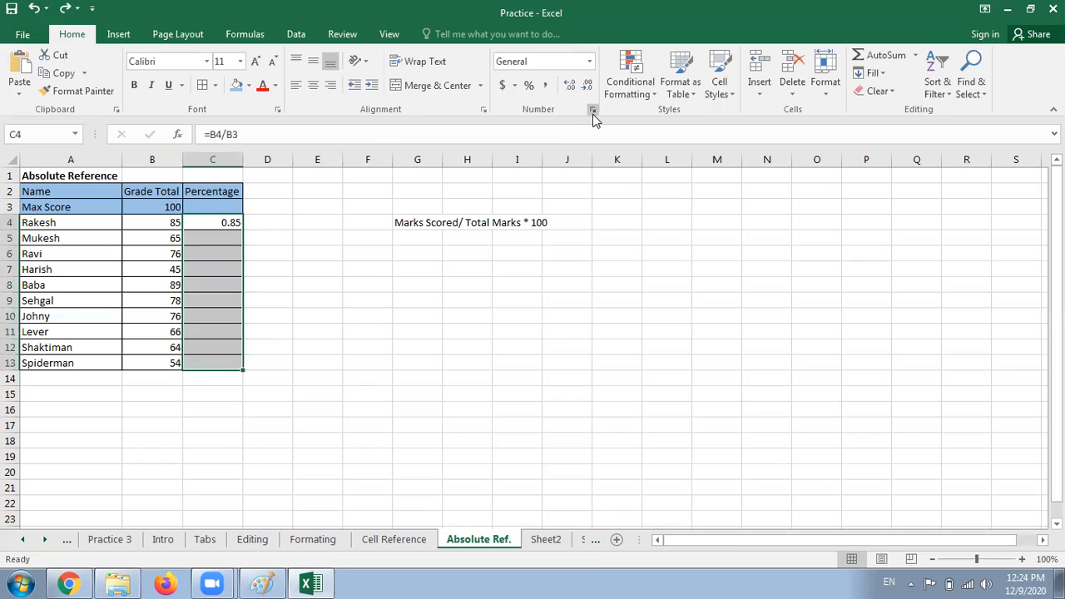
click(593, 111)
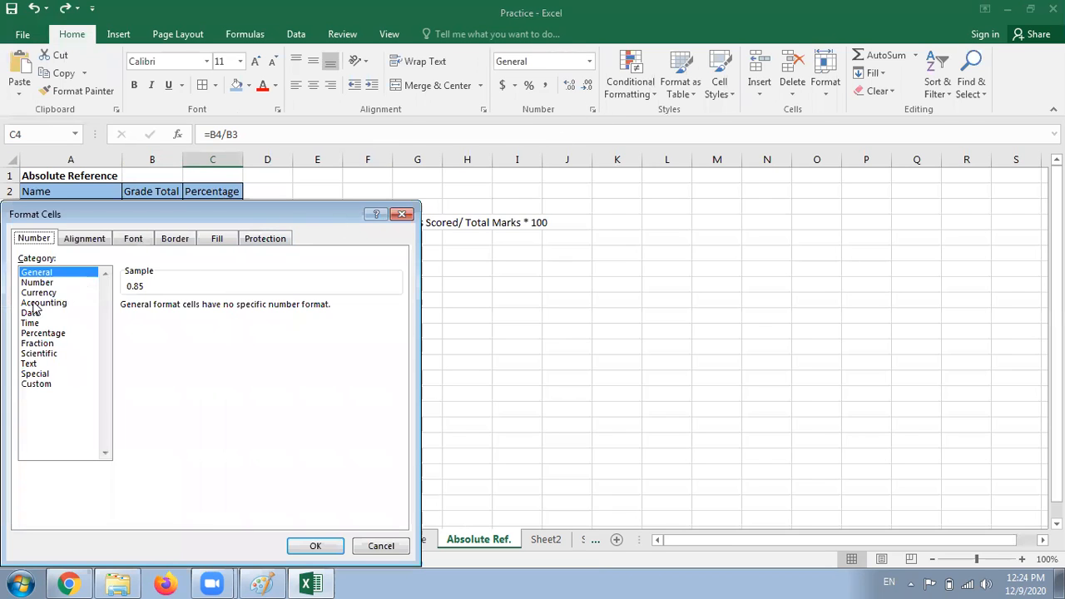
click(43, 333)
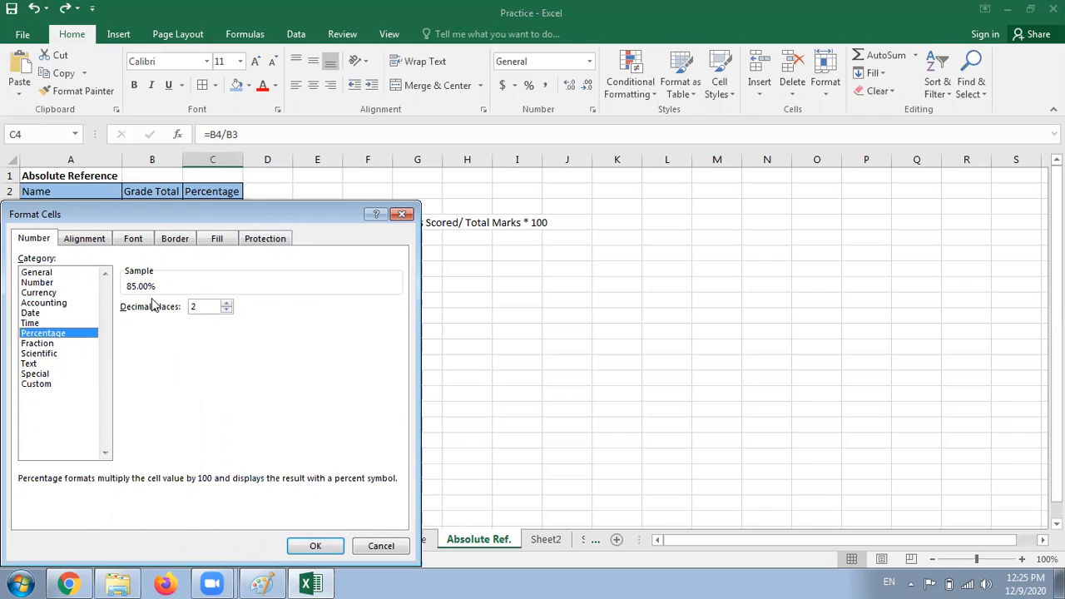
click(227, 310)
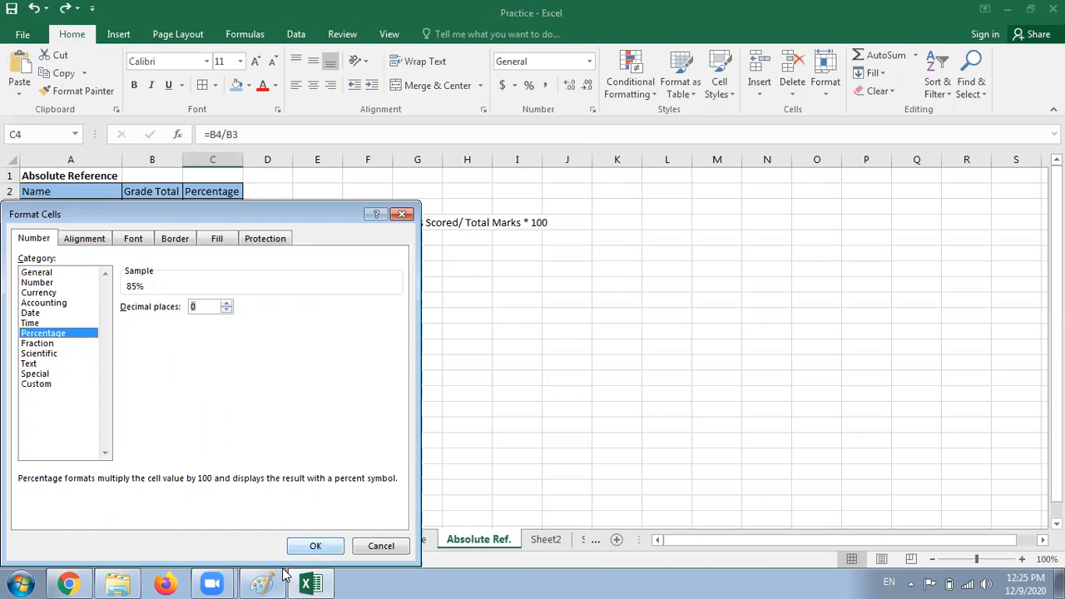
click(310, 545)
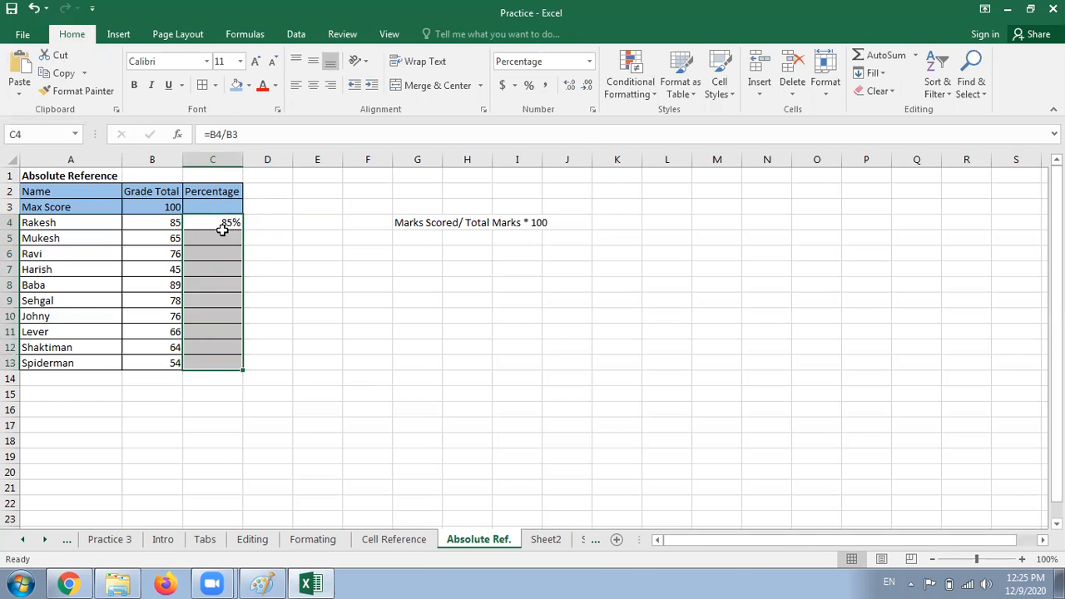
Step: Fill the relative formula from C4 down through C13
click(260, 298)
click(223, 221)
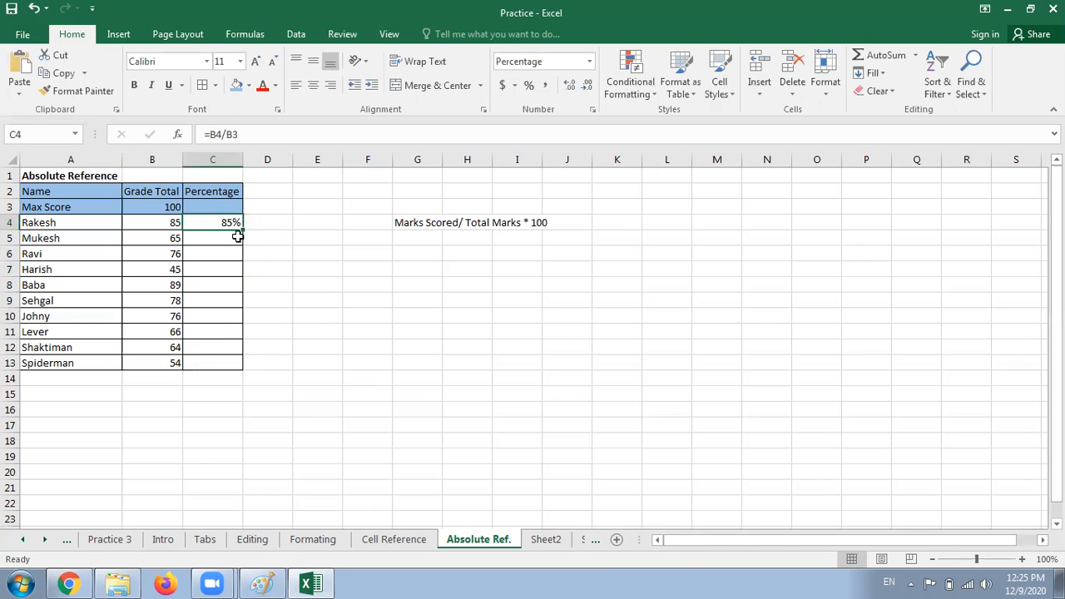
double_click(242, 231)
click(287, 263)
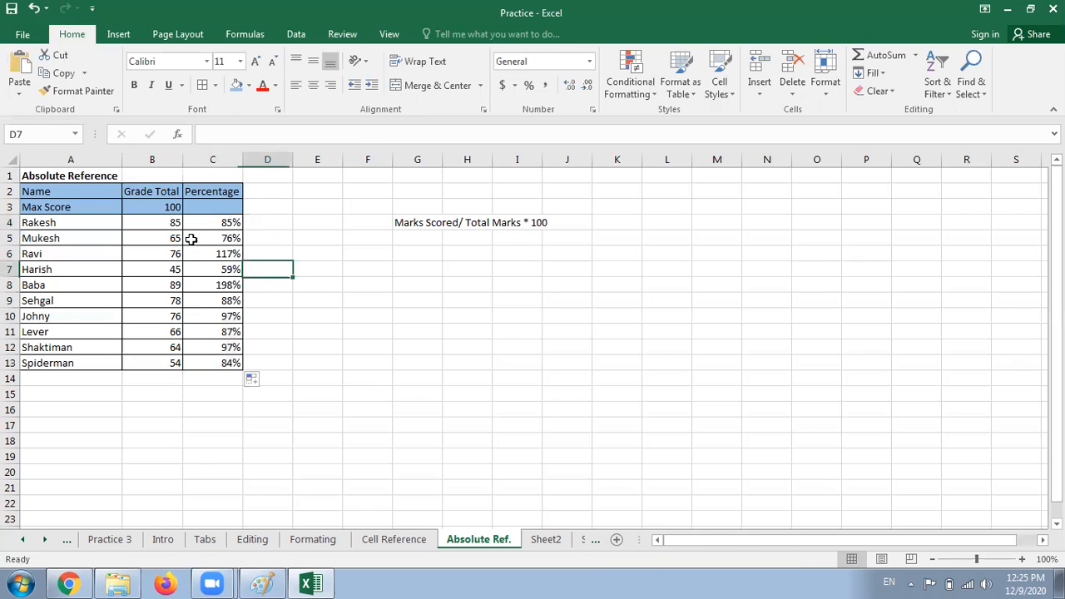
Step: Compare the grade totals with the percentages in rows 5 and 6, and inspect the Percentage column's formulas
click(174, 241)
click(218, 243)
click(172, 254)
click(231, 254)
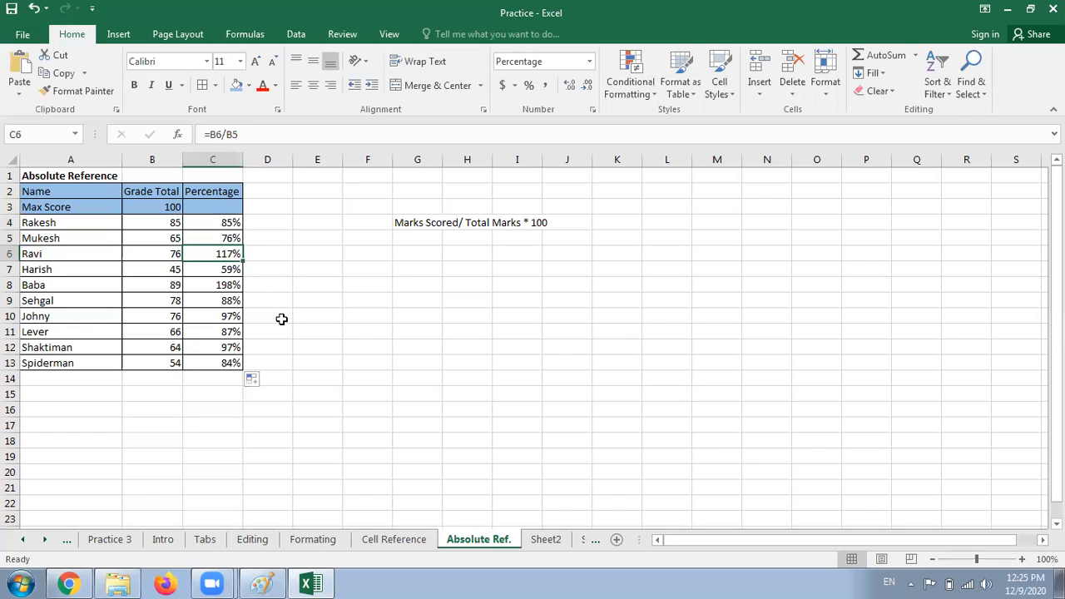
key(ctrl+grave)
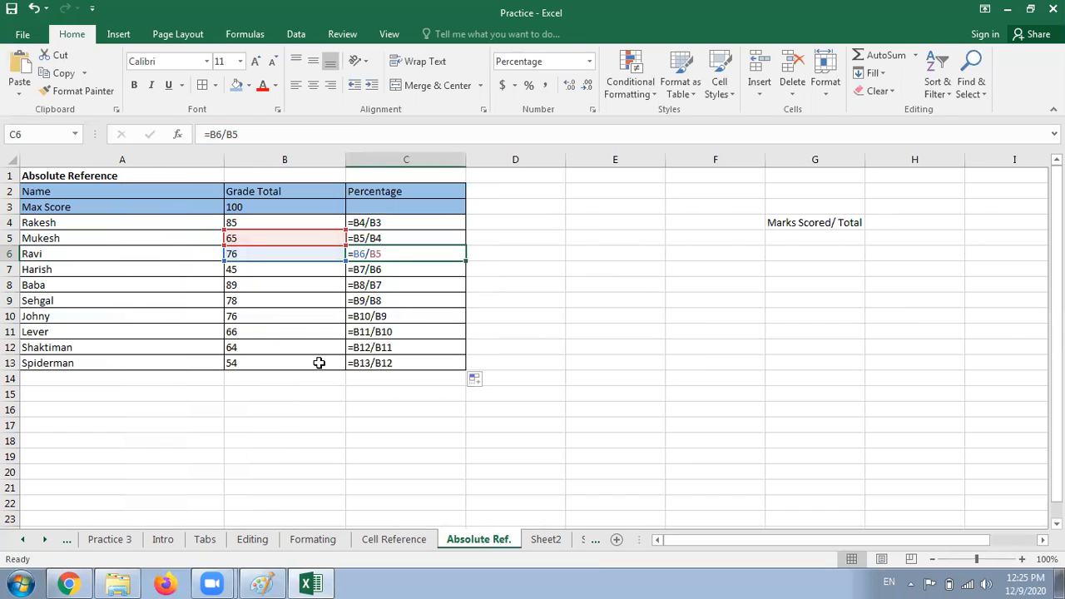
key(ctrl+grave)
key(Down)
click(367, 347)
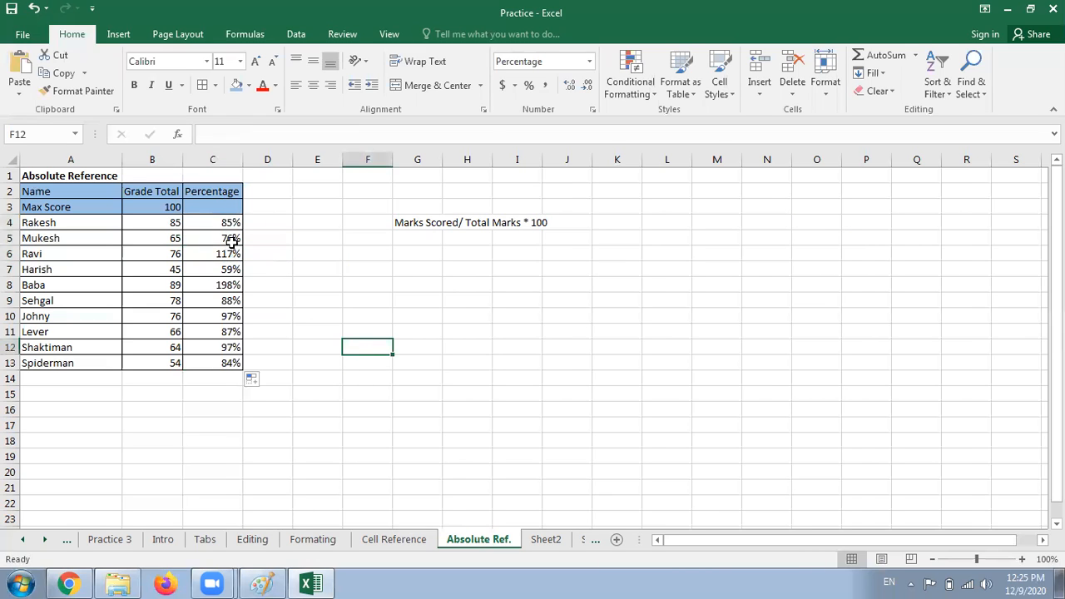
Step: Clear the percentage formulas from C4:C13
drag(232, 223, 231, 363)
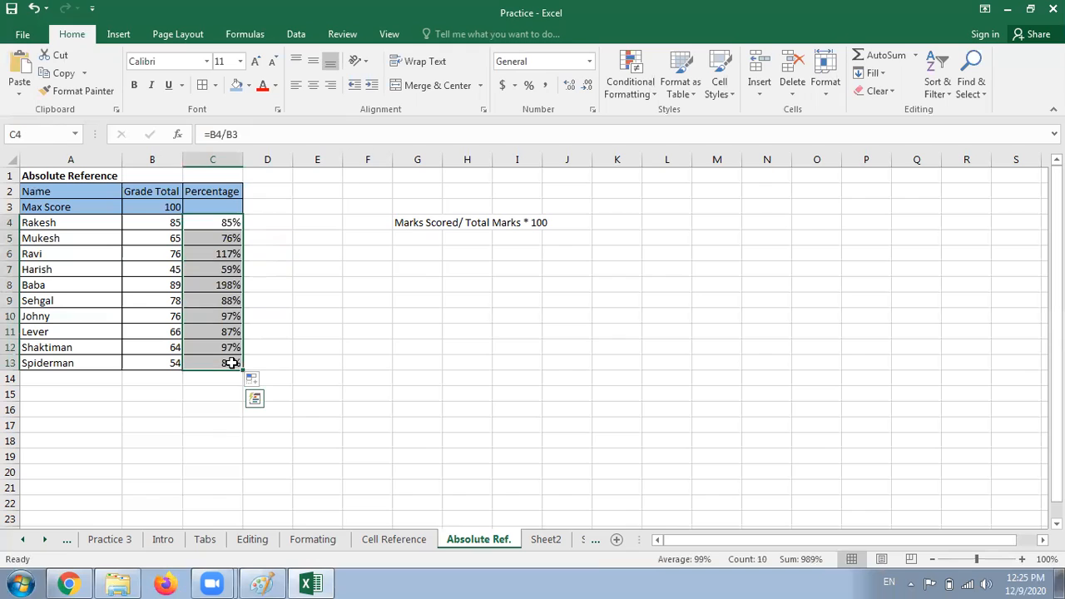
key(Delete)
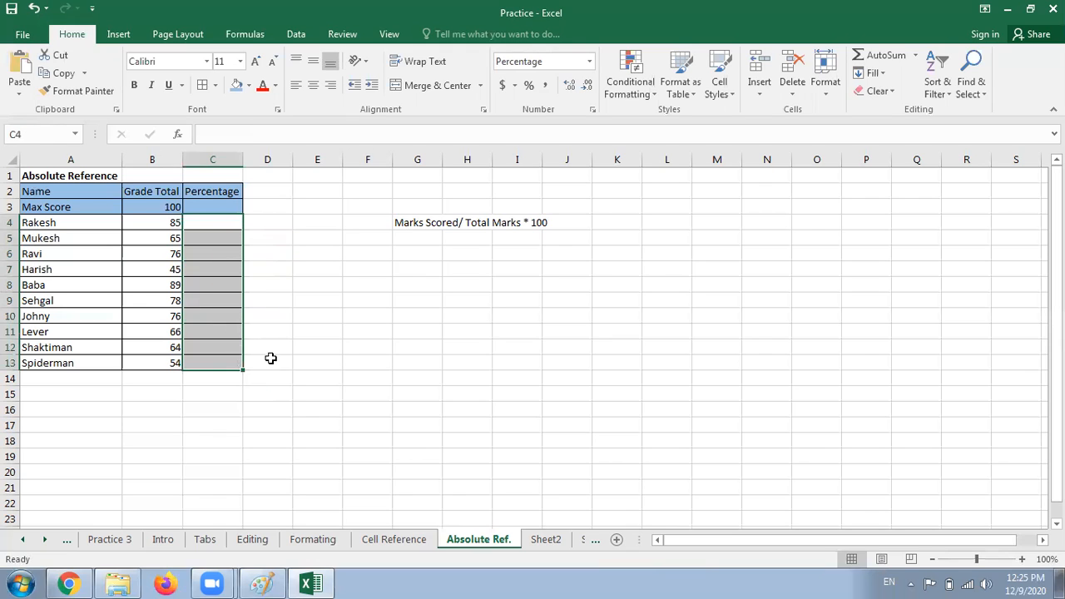
Step: Enter the formula =B4/B3 in C4 to divide the first student's grade total by the max score
click(396, 359)
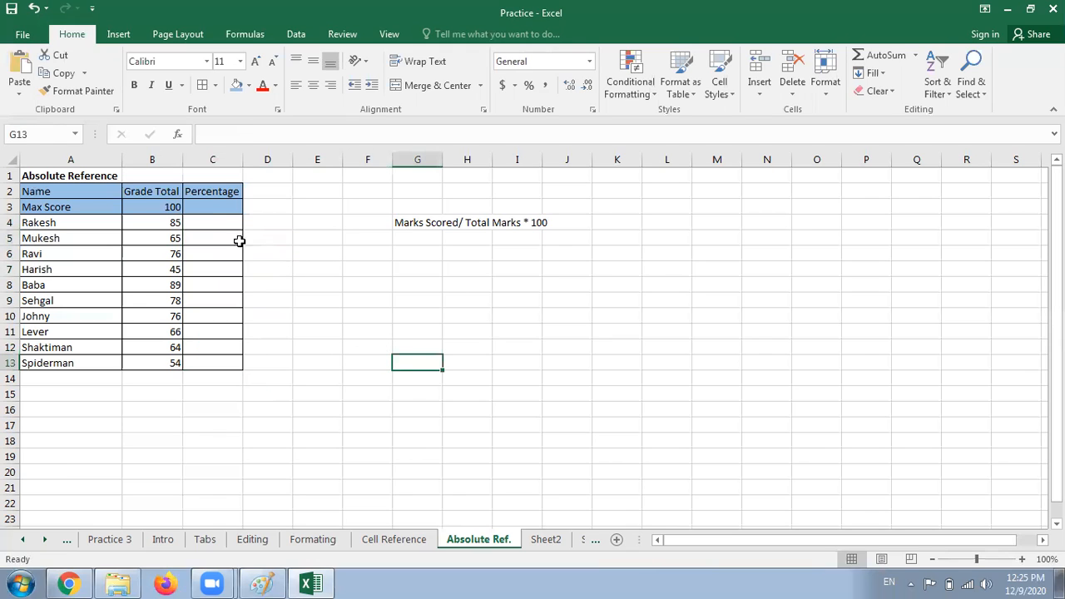
click(172, 205)
click(208, 229)
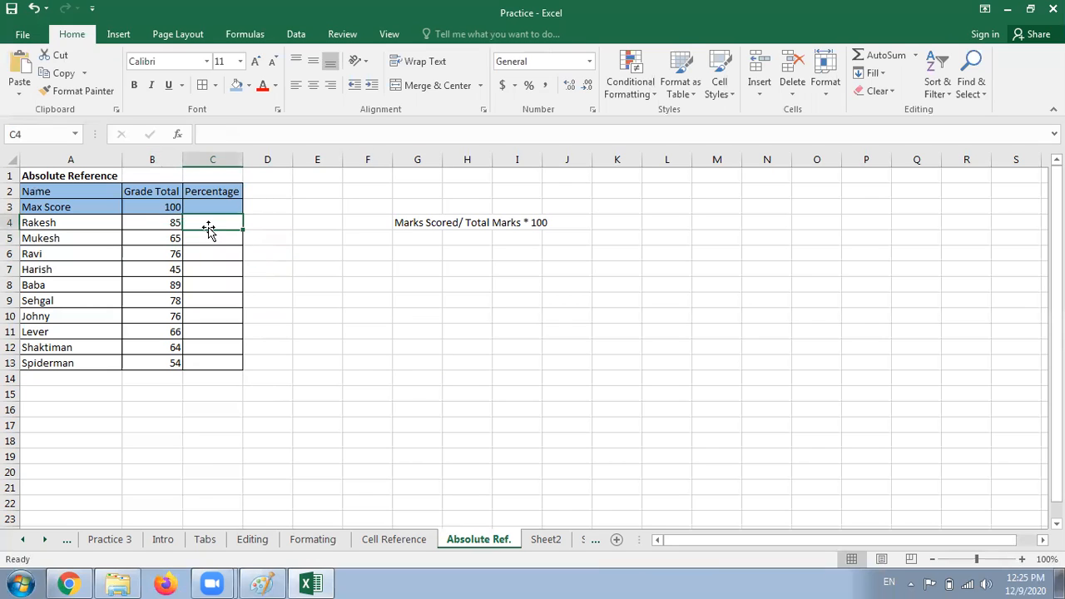
text(=)
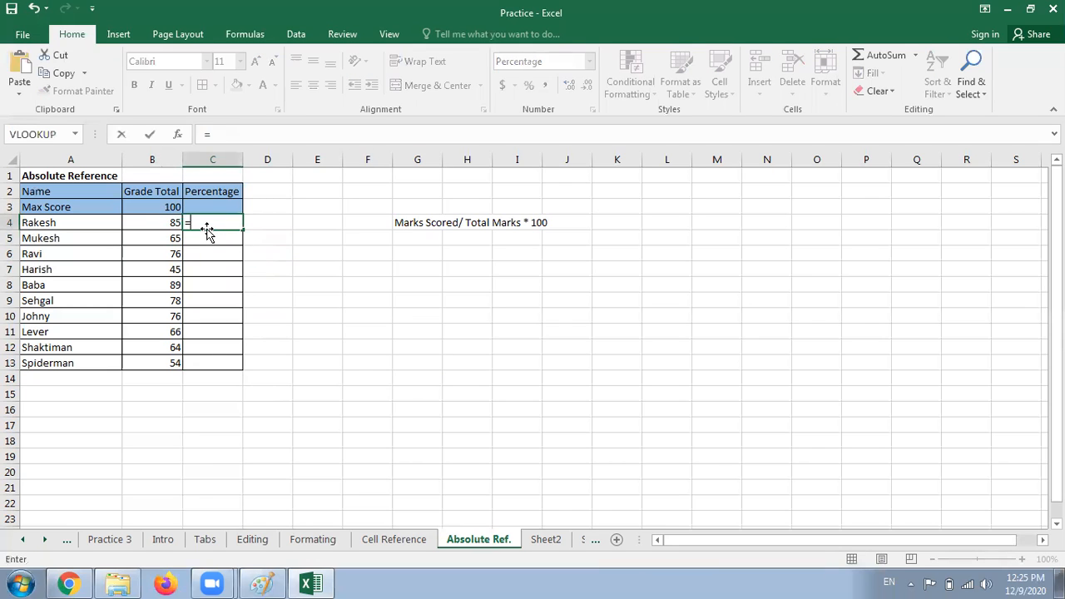
text(b4)
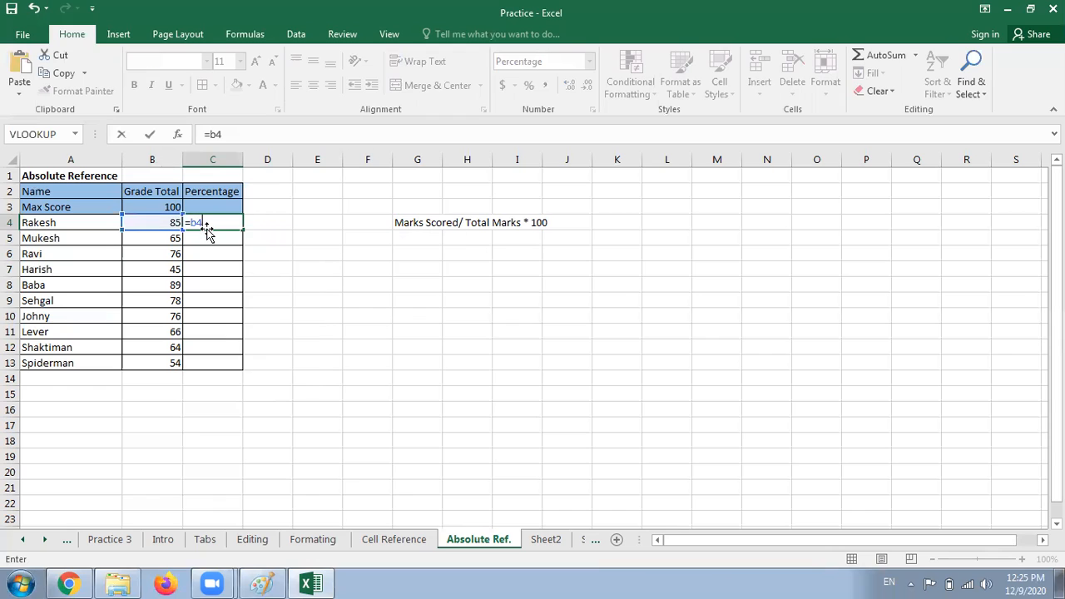
text(/b3)
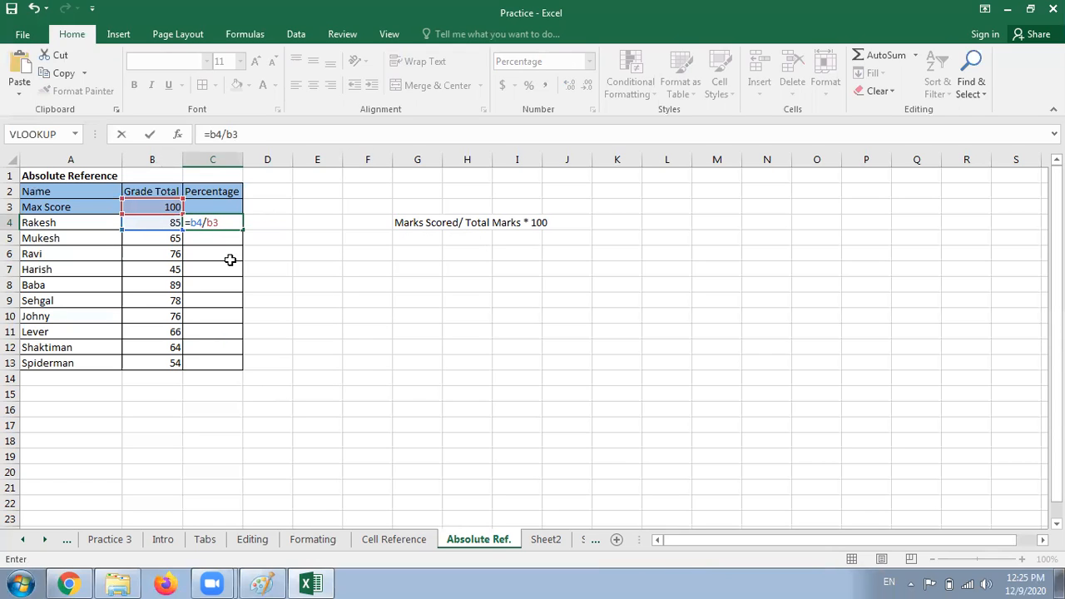
key(Return)
Step: Try filling C4's relative formula down through C13, inspect the formulas, and undo the fill
click(235, 220)
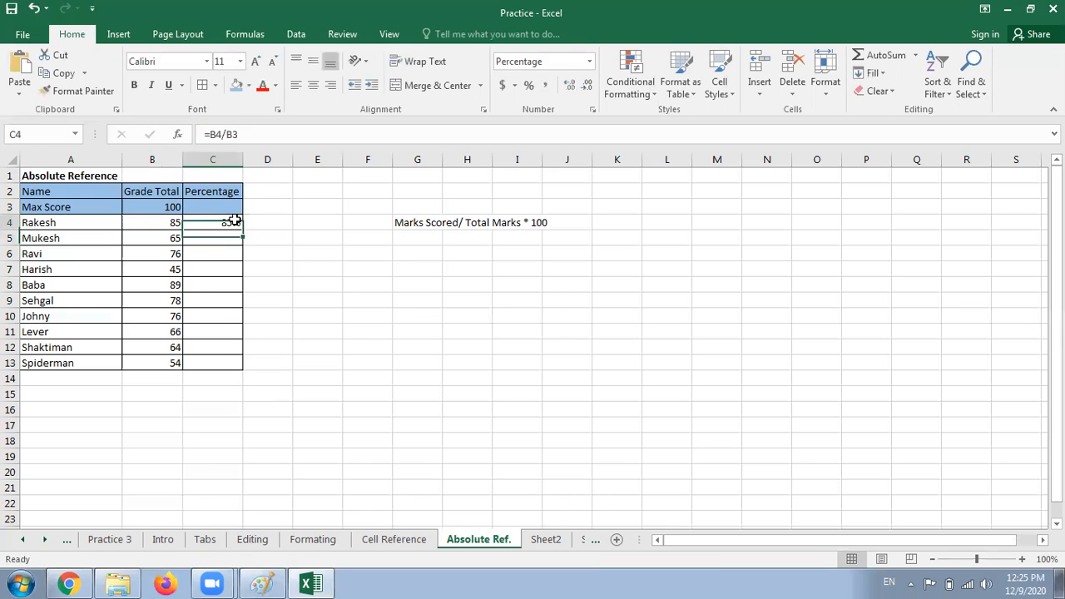
drag(241, 231, 240, 232)
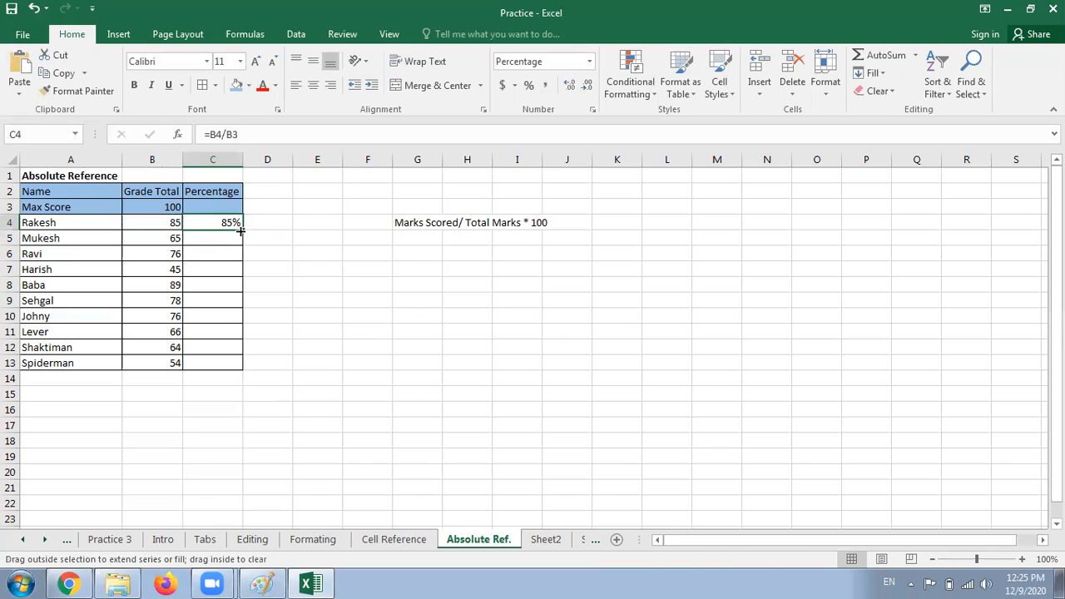
double_click(240, 231)
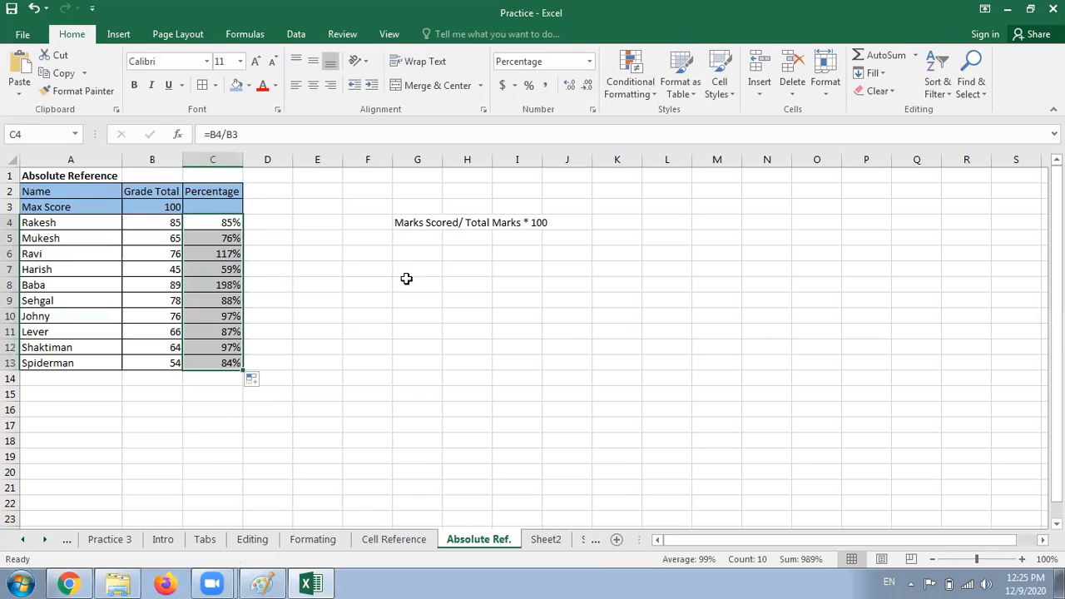
key(ctrl+grave)
key(ctrl+grave)
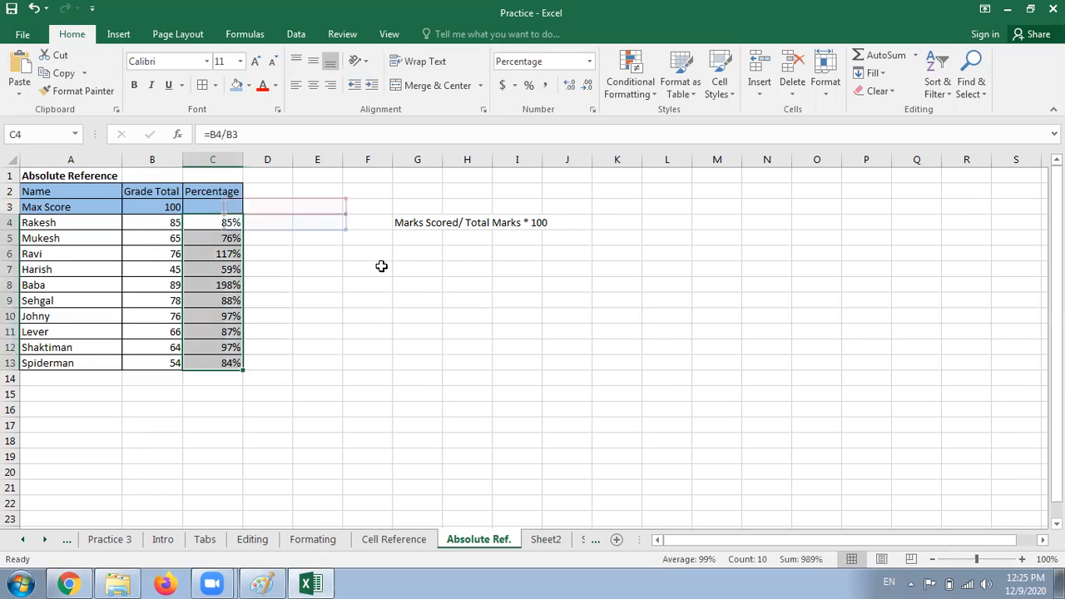
click(262, 223)
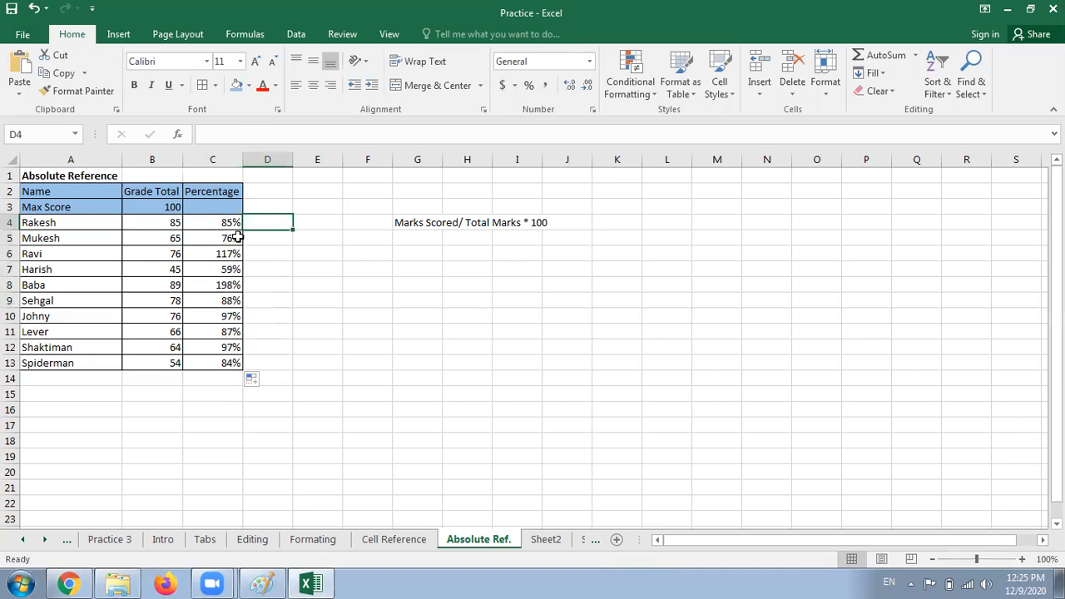
key(ctrl+z)
double_click(230, 222)
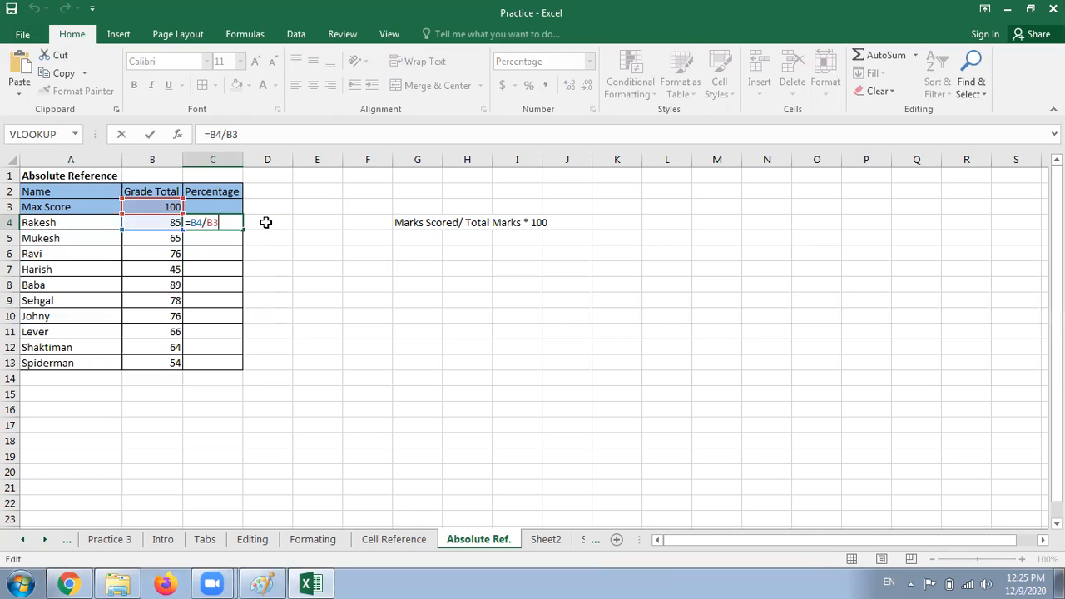
Step: Enter the note "Cell Lock", "$" and "F4 key press" across F8:H8, and widen column H to fit its text
click(381, 285)
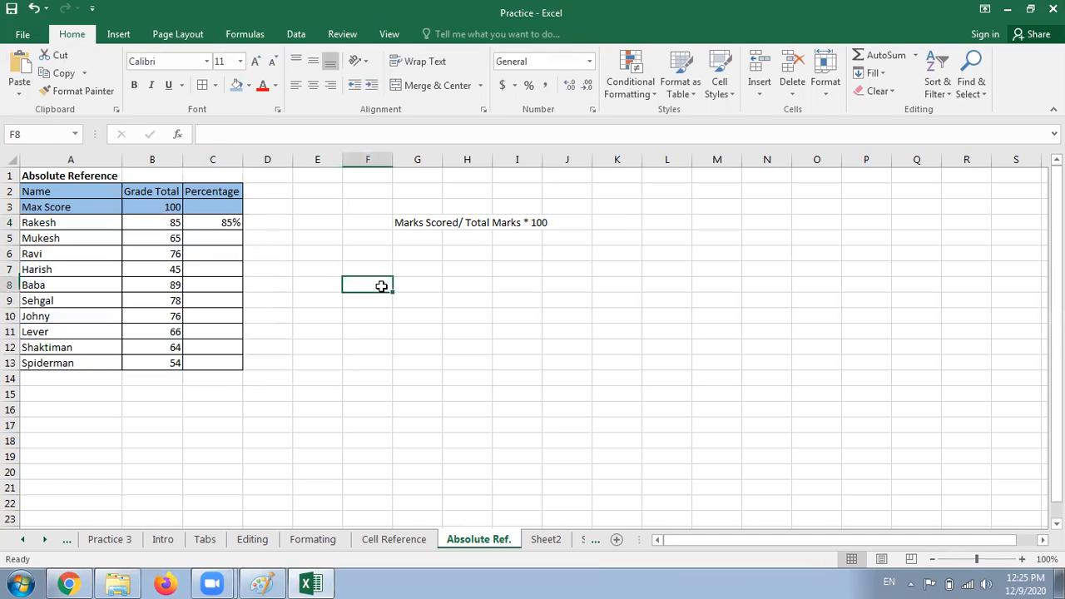
text(Ce)
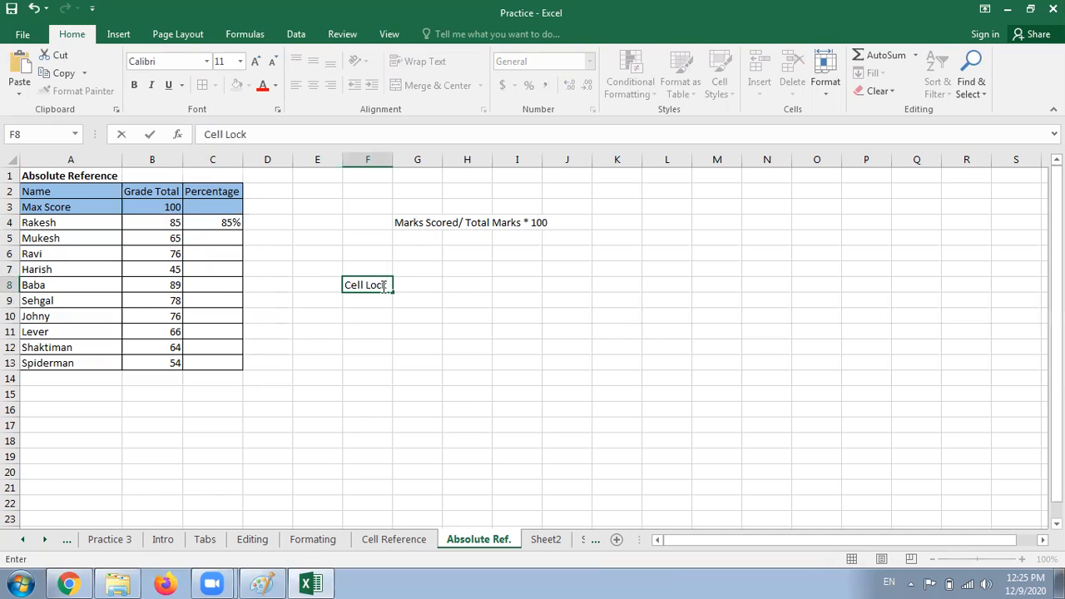
text(ll Lock)
key(Tab)
text($)
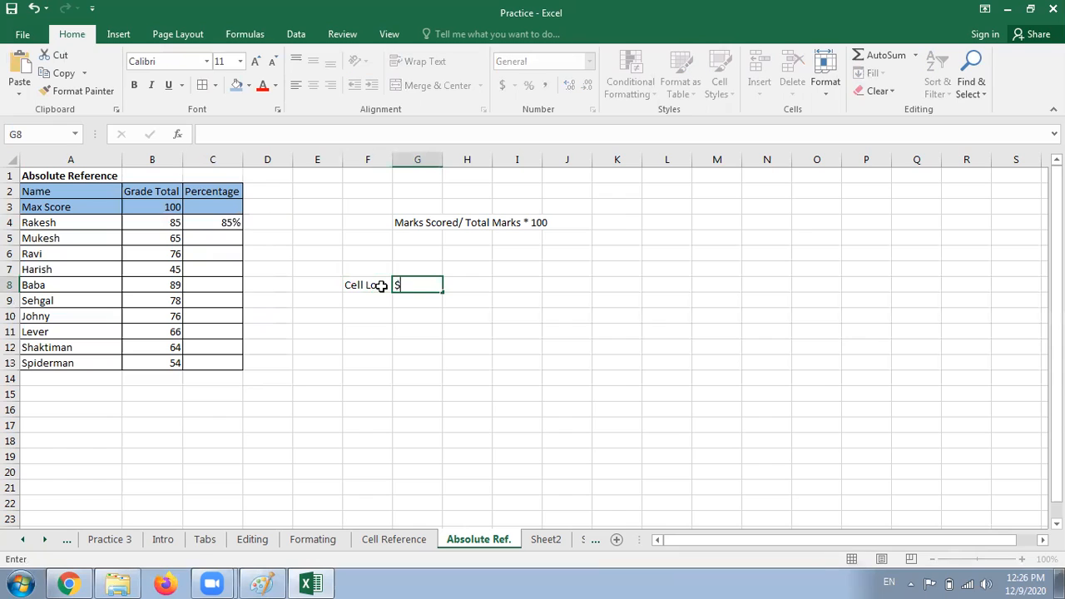
key(Tab)
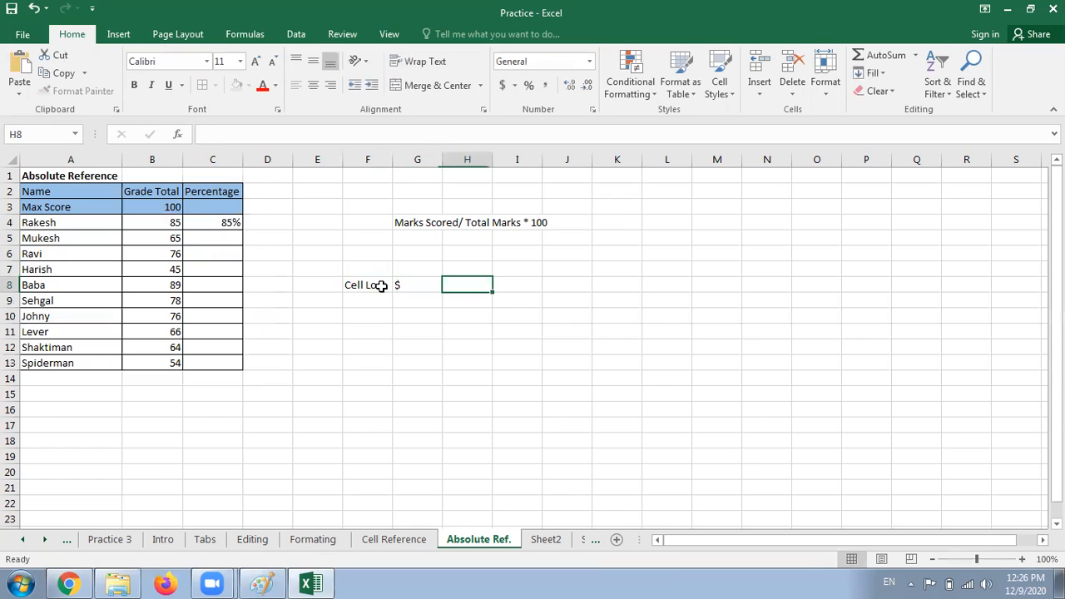
text(F)
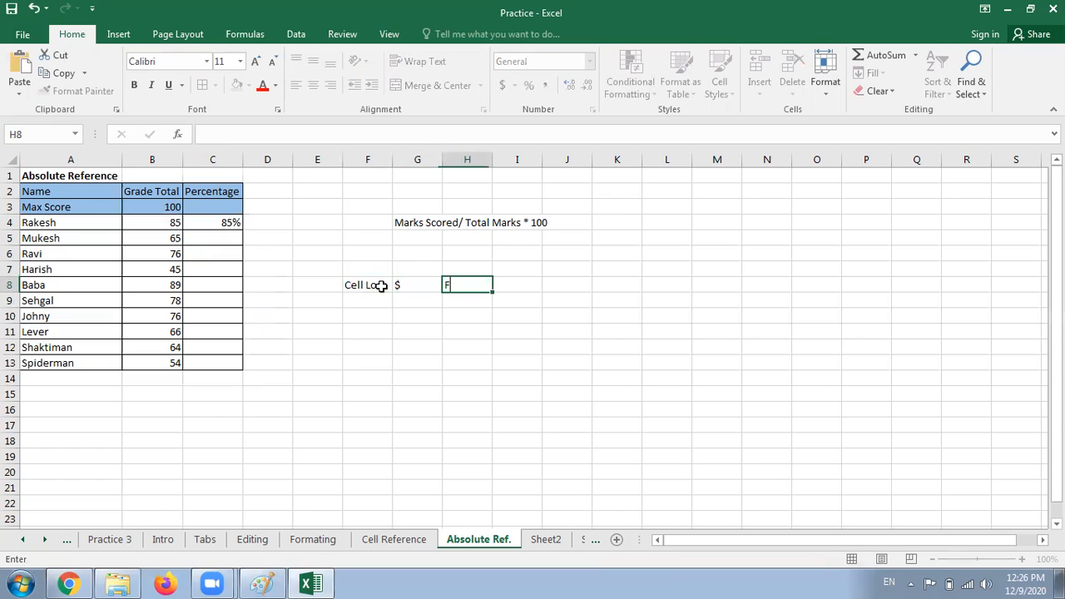
text(4 key press)
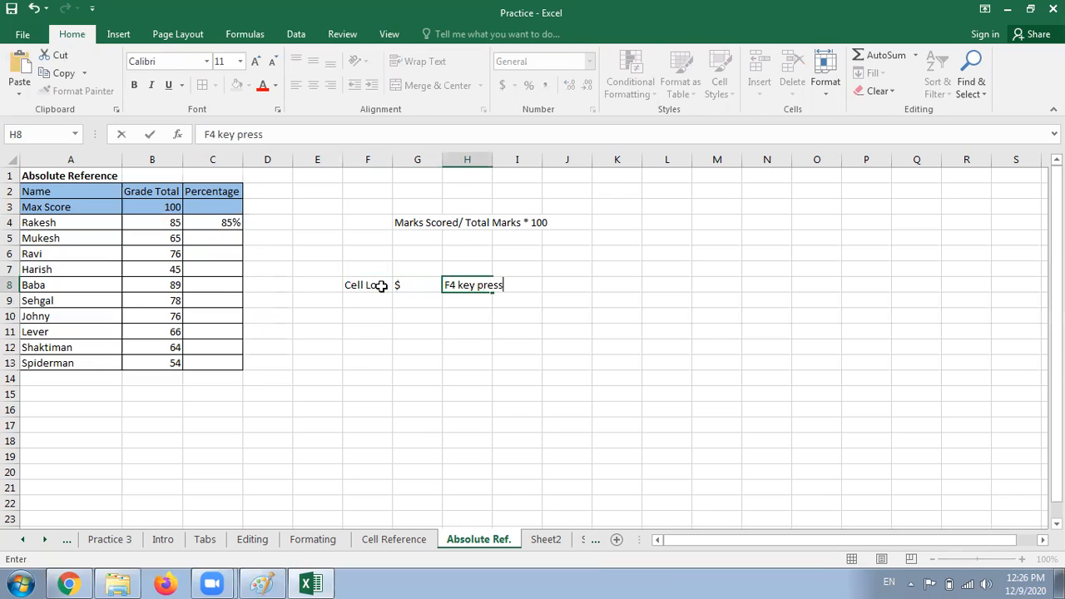
click(495, 160)
drag(492, 160, 507, 160)
click(428, 312)
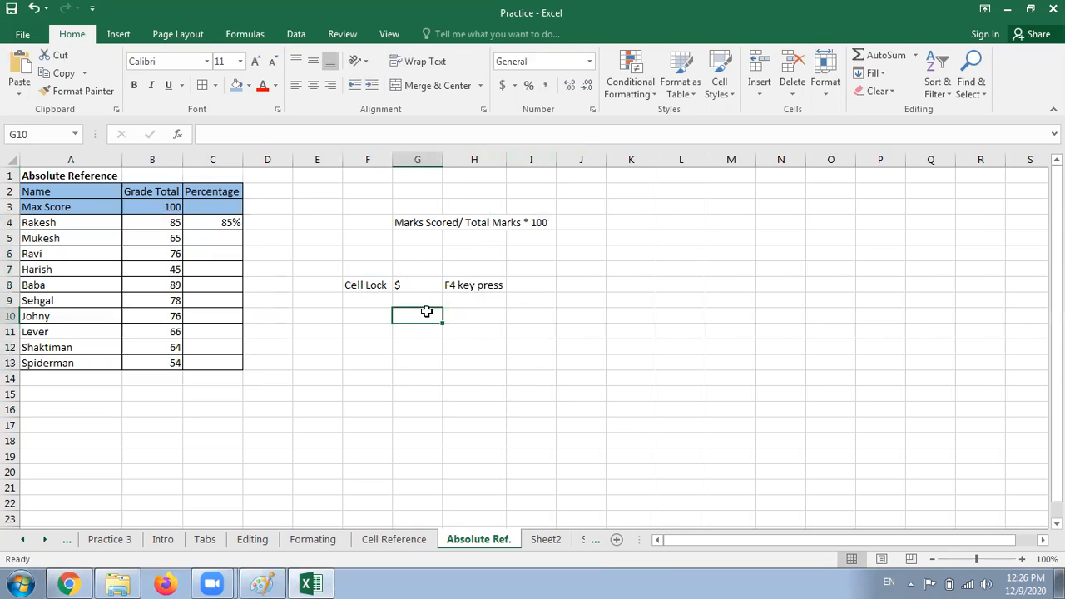
Step: Apply all borders to F8:H8, and make the $ in G8 bold at font size 16
drag(356, 287, 490, 283)
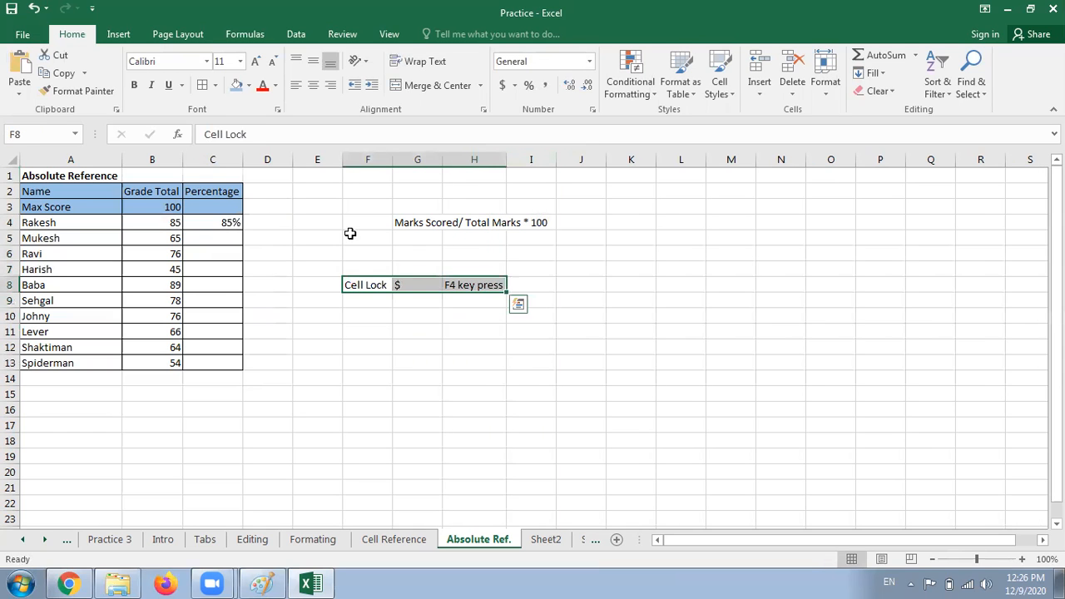
click(202, 85)
click(318, 344)
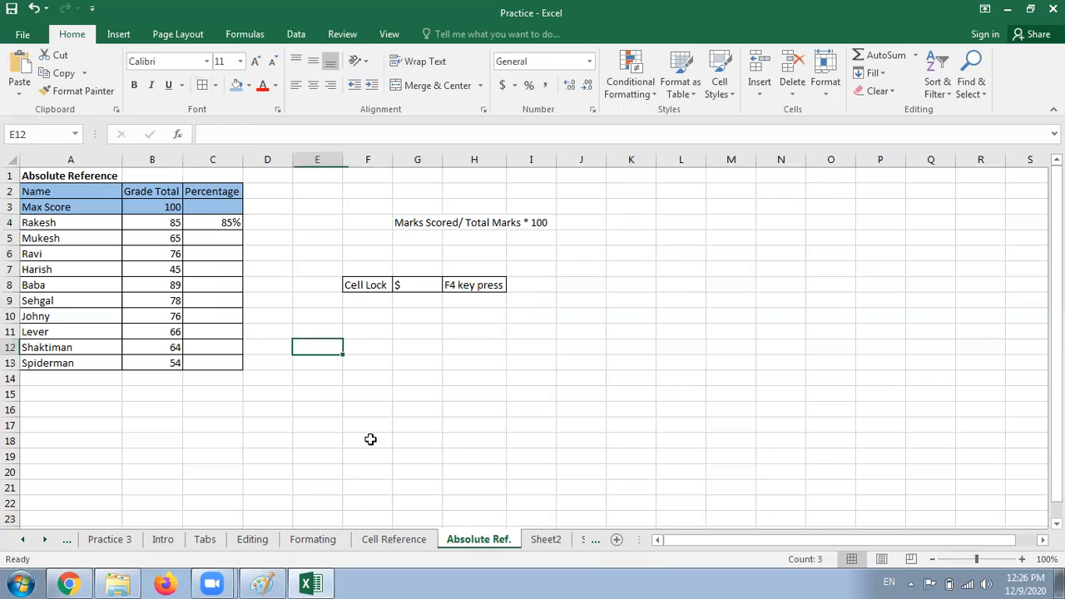
click(418, 286)
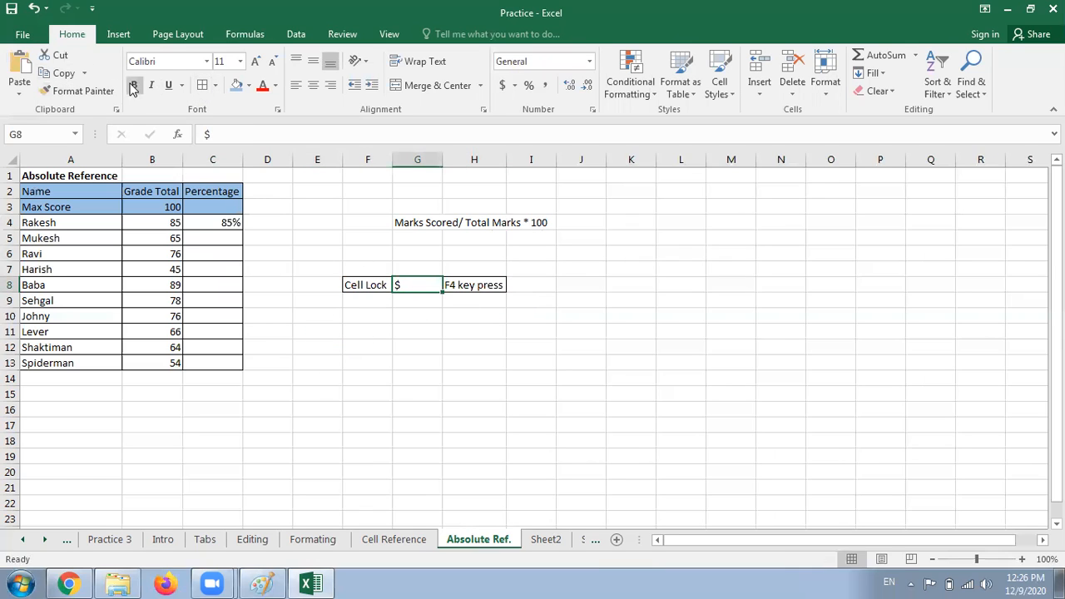
click(239, 61)
click(220, 167)
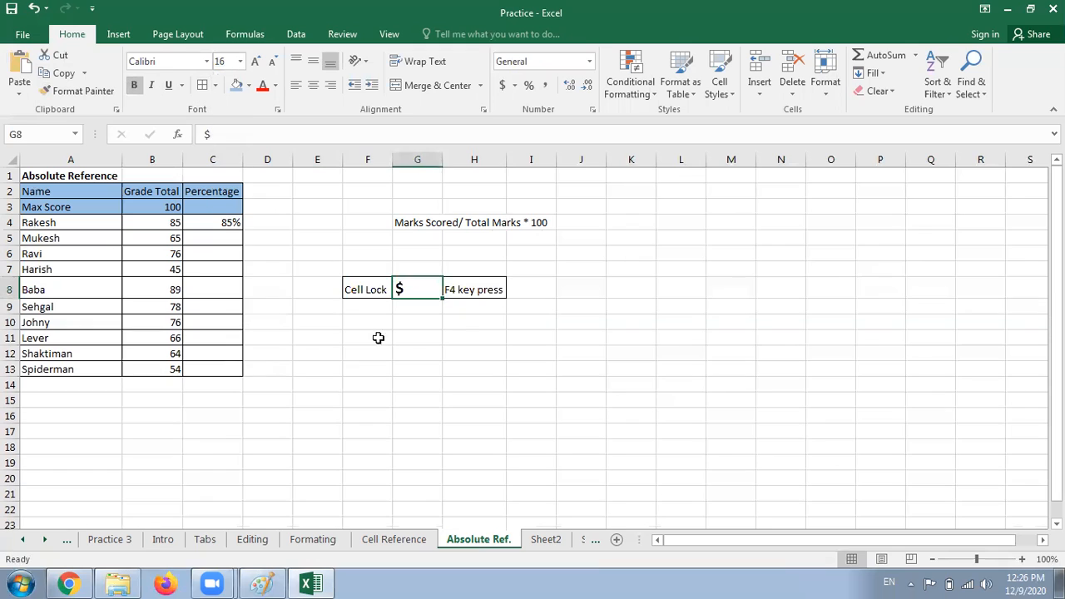
click(370, 348)
Step: Lock the max score reference in C4 so the formula reads =B4/$B$3
click(226, 223)
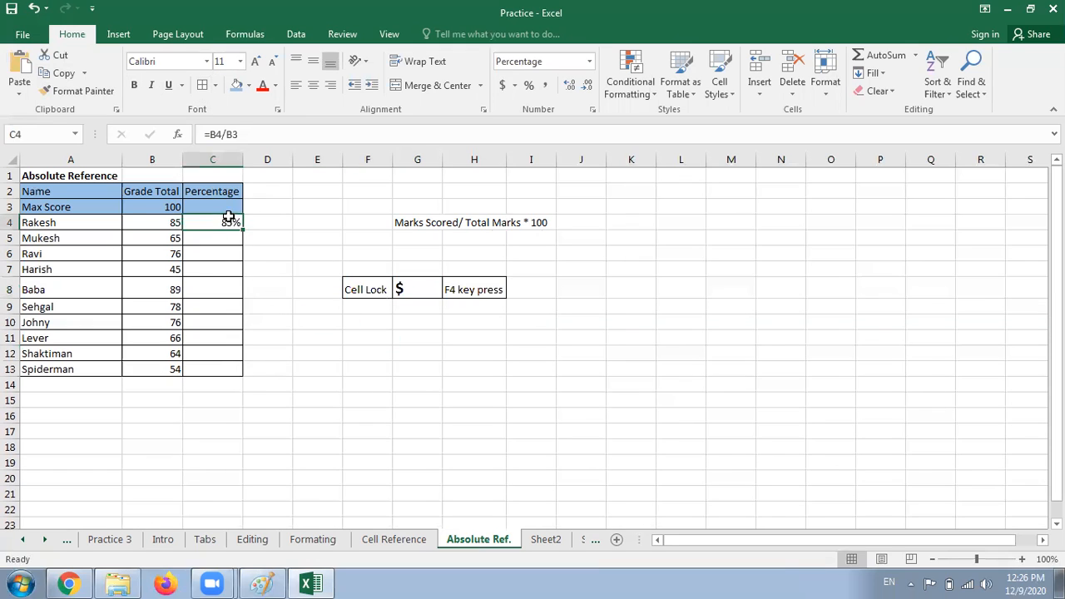
double_click(231, 221)
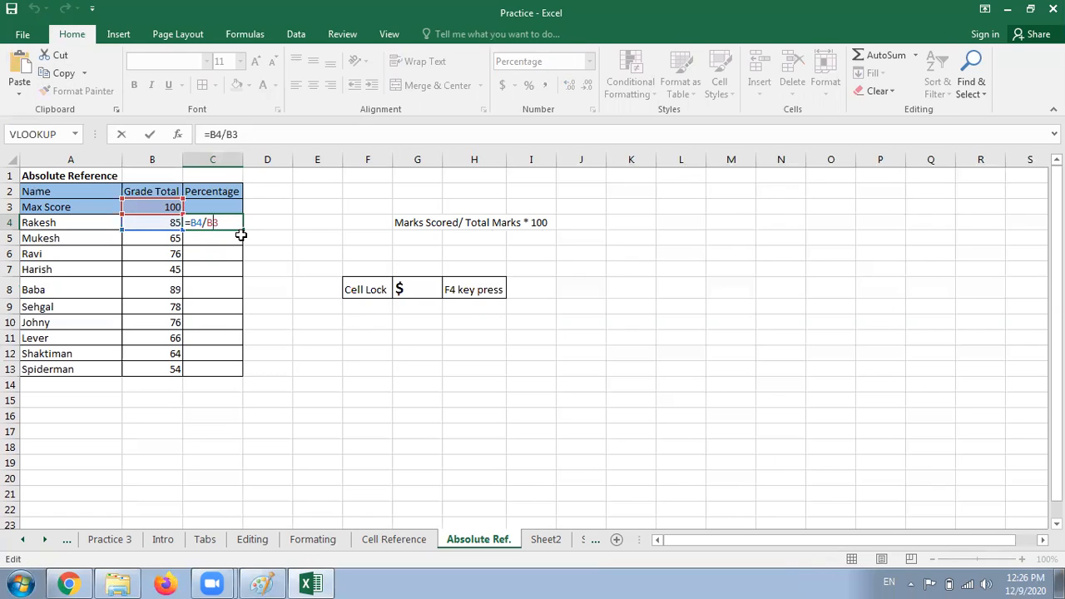
key(F4)
key(Return)
key(Up)
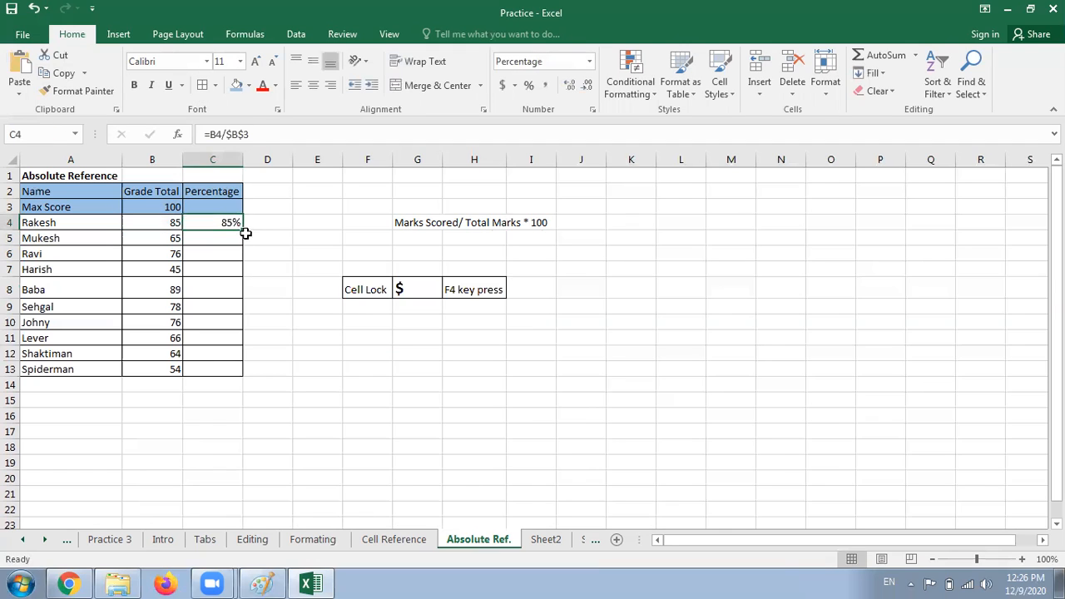
Step: Fill the absolute-reference formula from C4 down through C13 and inspect the copied formulas
drag(246, 231, 249, 376)
click(294, 370)
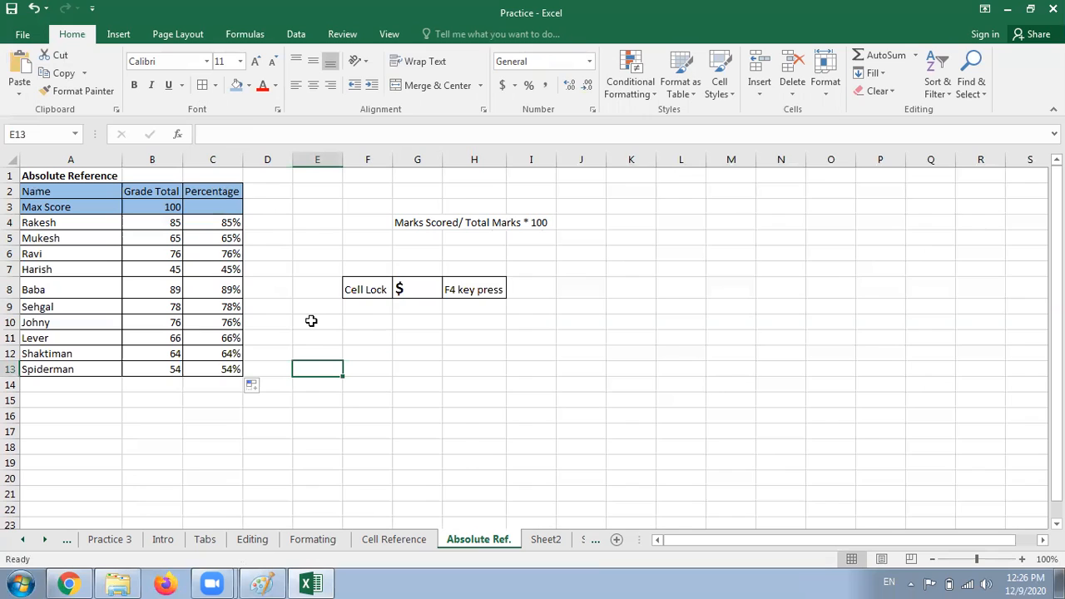
key(ctrl+grave)
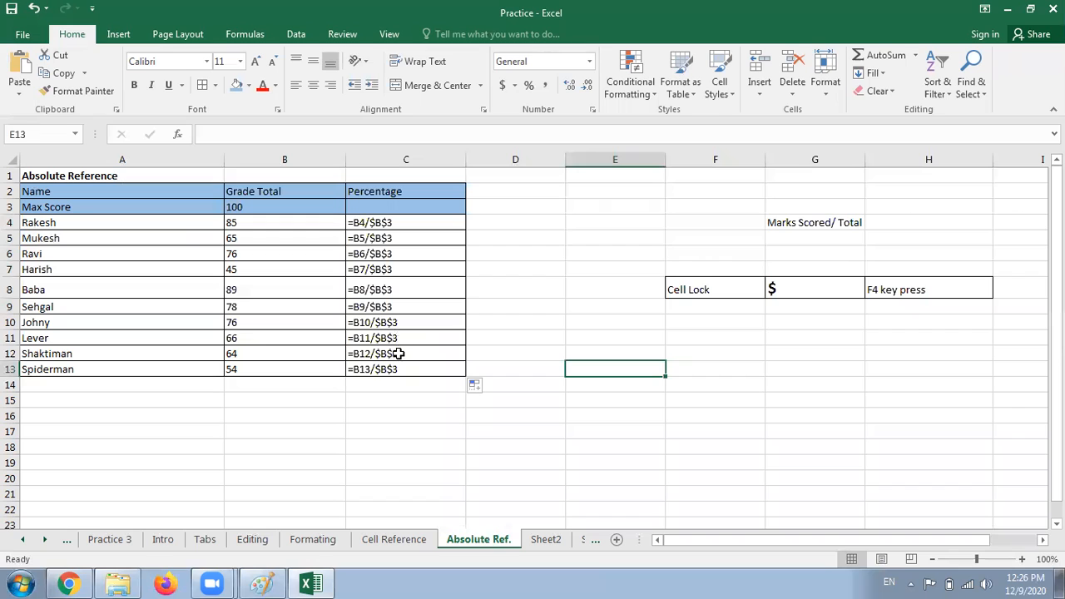
key(ctrl+grave)
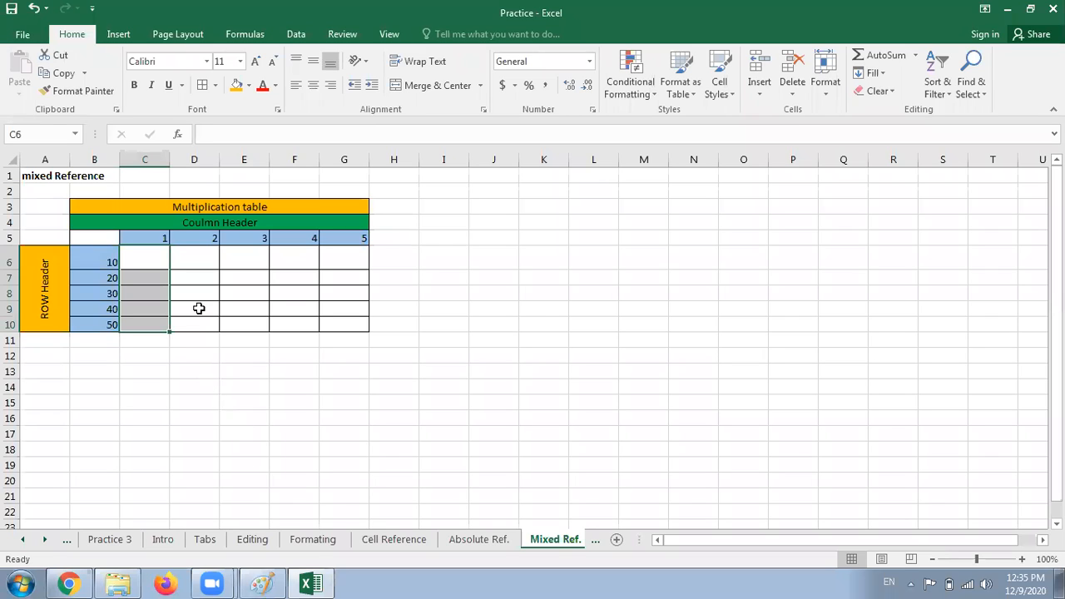
Step: On the Mixed Ref. sheet, draw red lines linking row header 10 to the column headers of the multiplication table
click(223, 375)
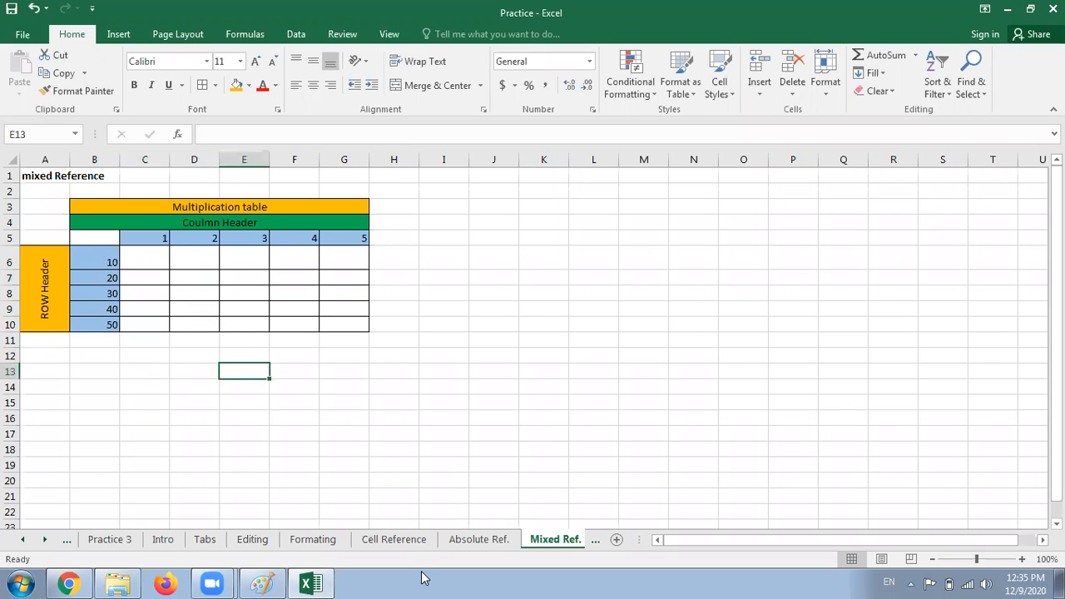
mouse_move(121, 265)
mouse_down()
mouse_move(156, 239)
mouse_move(214, 244)
mouse_up()
mouse_move(121, 264)
mouse_down()
mouse_move(233, 257)
mouse_move(276, 242)
mouse_up()
drag(121, 264, 322, 246)
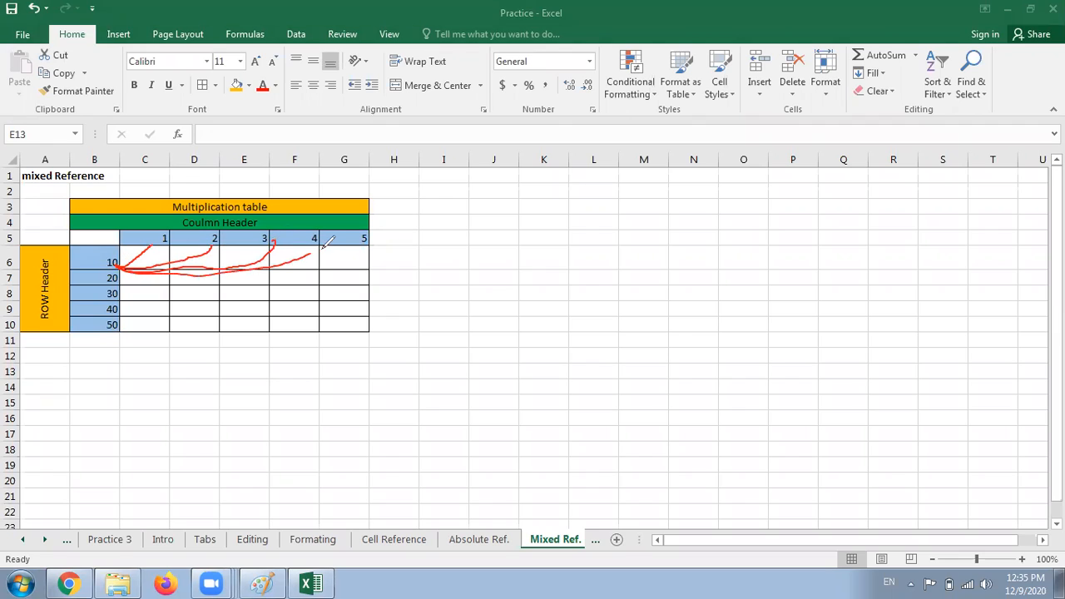
mouse_move(153, 250)
mouse_down()
mouse_move(154, 262)
mouse_move(184, 260)
mouse_move(183, 270)
mouse_up()
drag(192, 257, 249, 273)
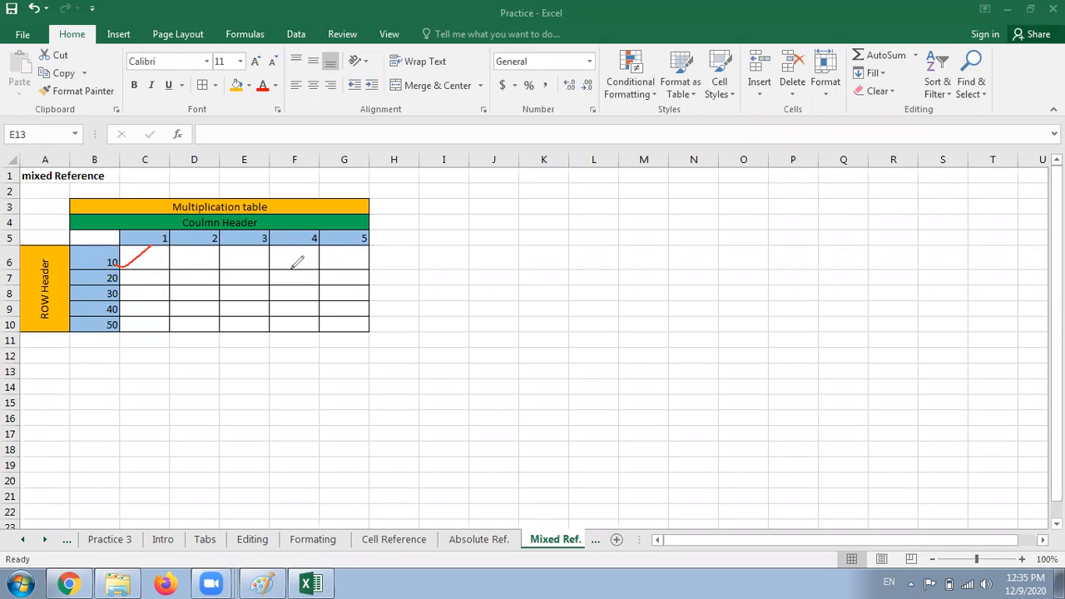
Step: Handwrite sample products in red in the multiplication table, such as 10, 20 and 30 in row 6 and 250 in G10
mouse_move(139, 258)
mouse_down()
mouse_move(143, 268)
mouse_move(250, 260)
mouse_up()
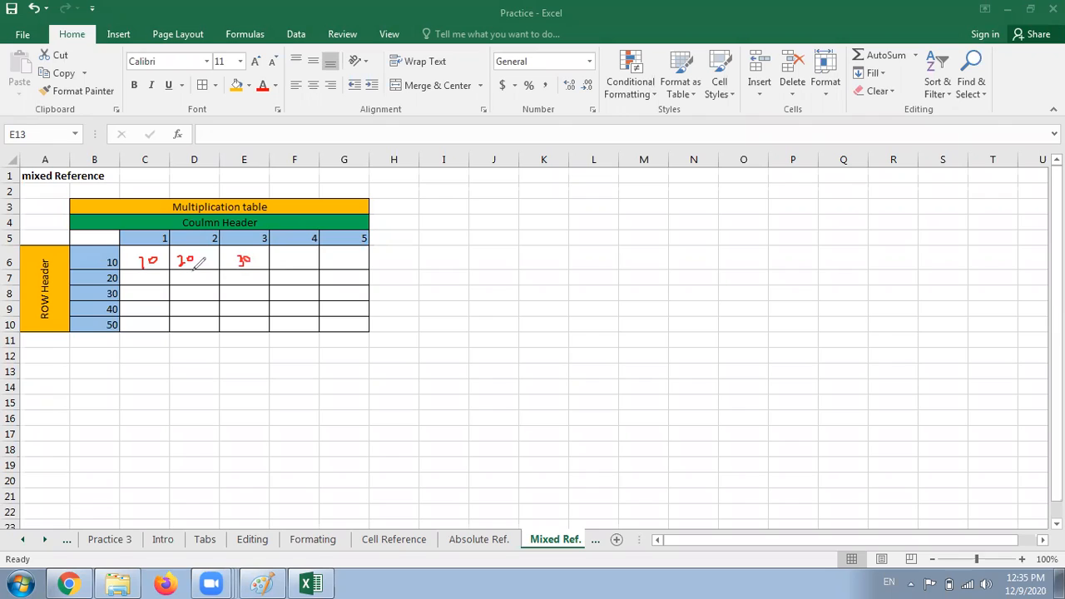
mouse_move(151, 272)
mouse_down()
mouse_move(143, 298)
mouse_move(150, 290)
mouse_up()
drag(337, 254, 347, 257)
drag(335, 323, 355, 321)
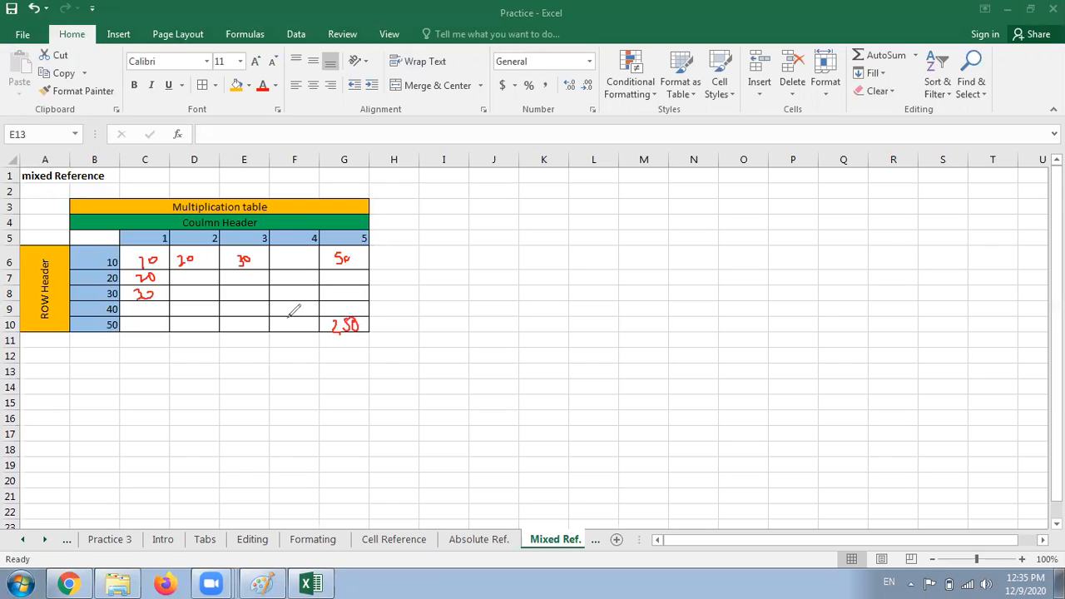
Step: Undo all the red handwritten annotations on the multiplication table
key(ctrl+z)
key(ctrl+z)
key(ctrl+z)
key(ctrl+z)
key(ctrl+z)
key(ctrl+z)
key(ctrl+z)
key(ctrl+z)
key(ctrl+z)
key(ctrl+z)
key(ctrl+z)
key(ctrl+z)
key(ctrl+z)
key(ctrl+z)
key(ctrl+z)
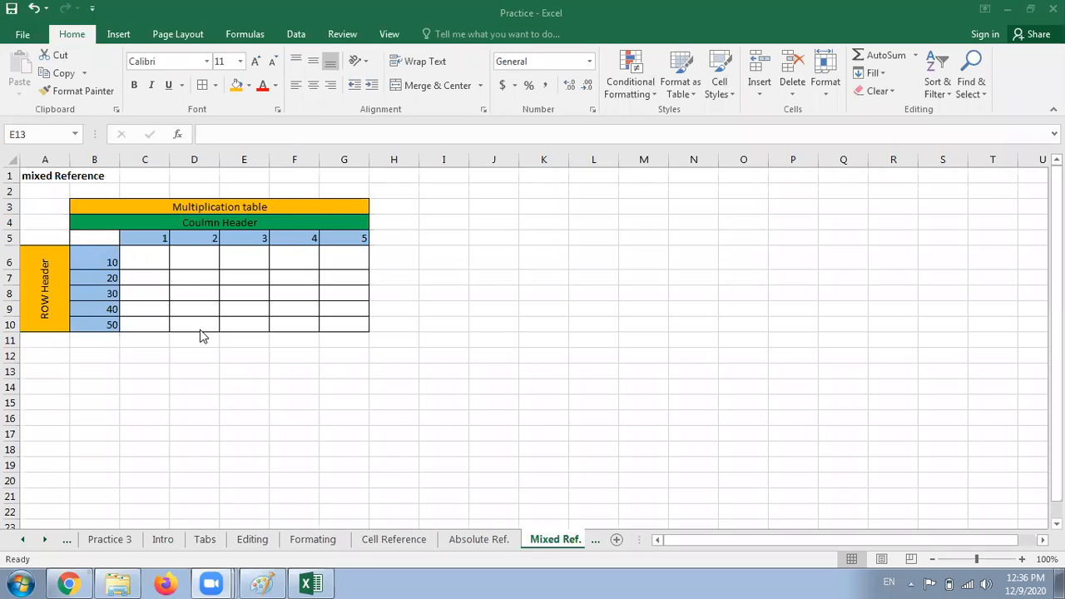
Step: Enter the relative-reference formula =B6*C5 in cell C6 of the multiplication table
click(144, 262)
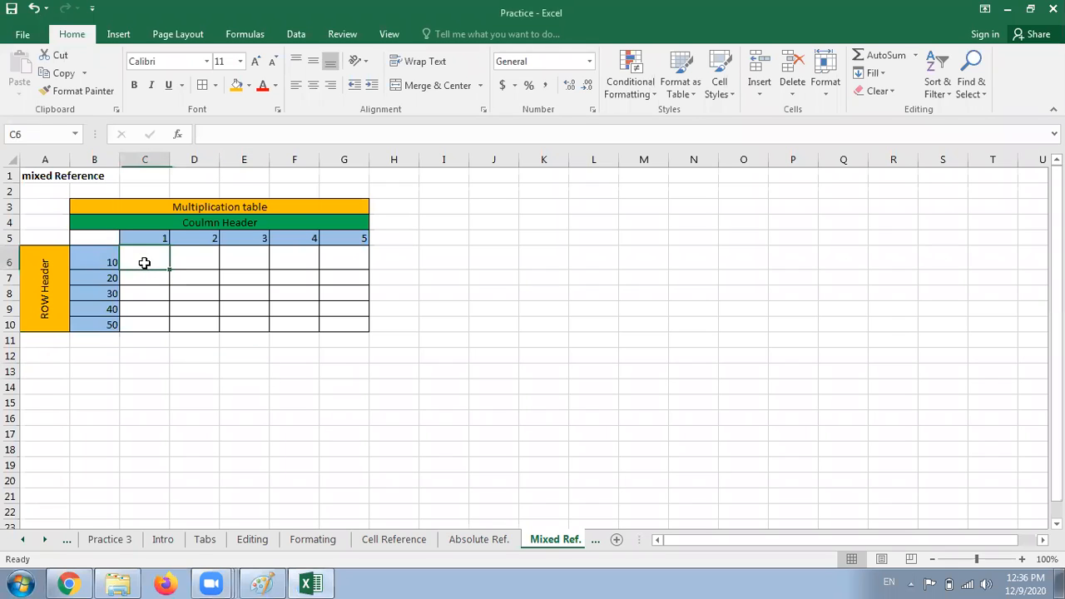
text(=)
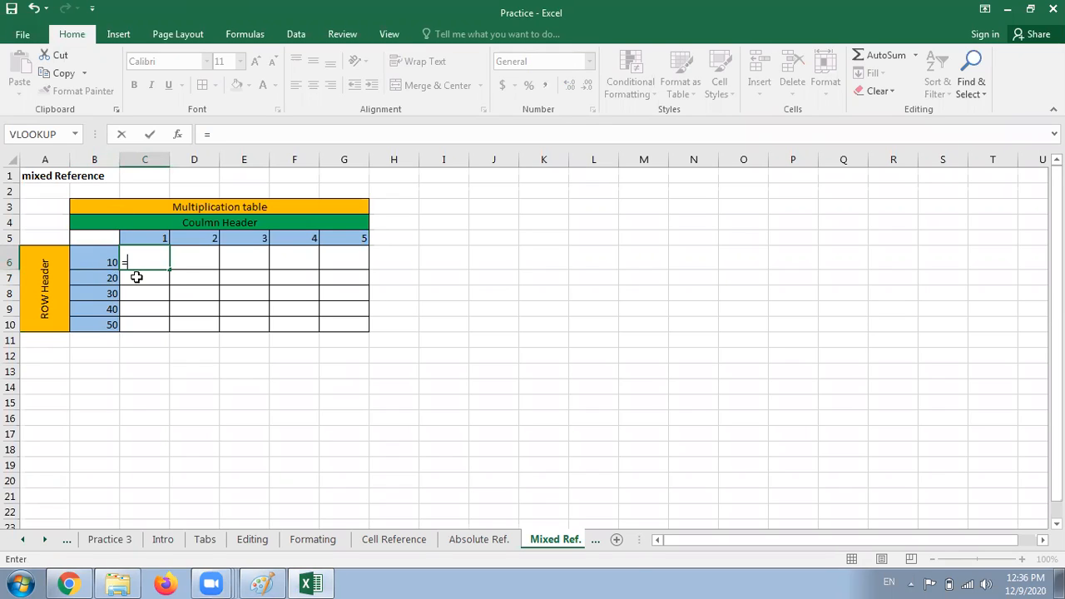
text(b6)
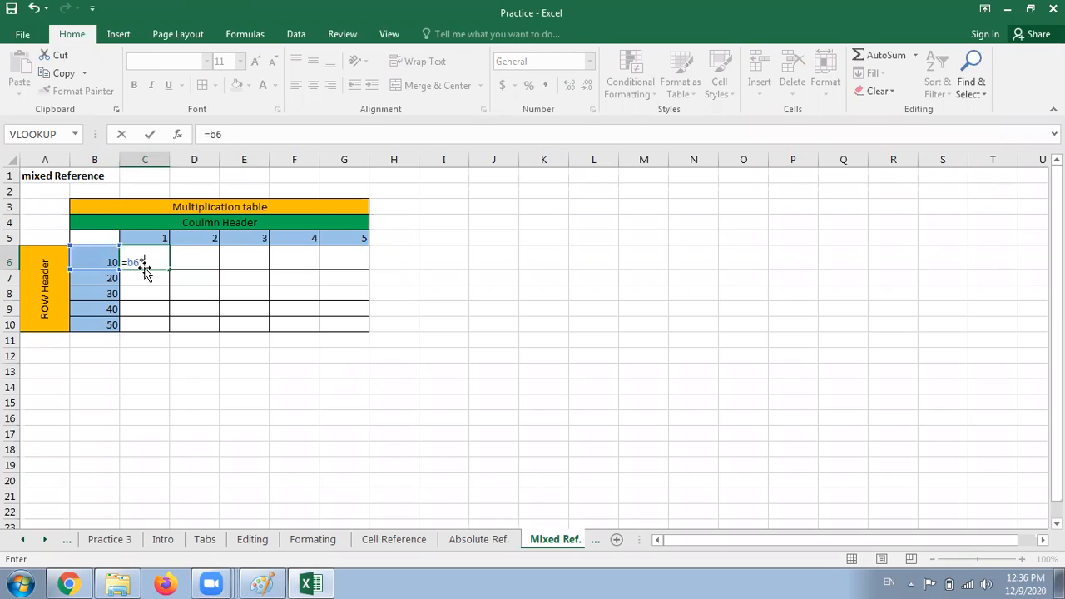
text(*c)
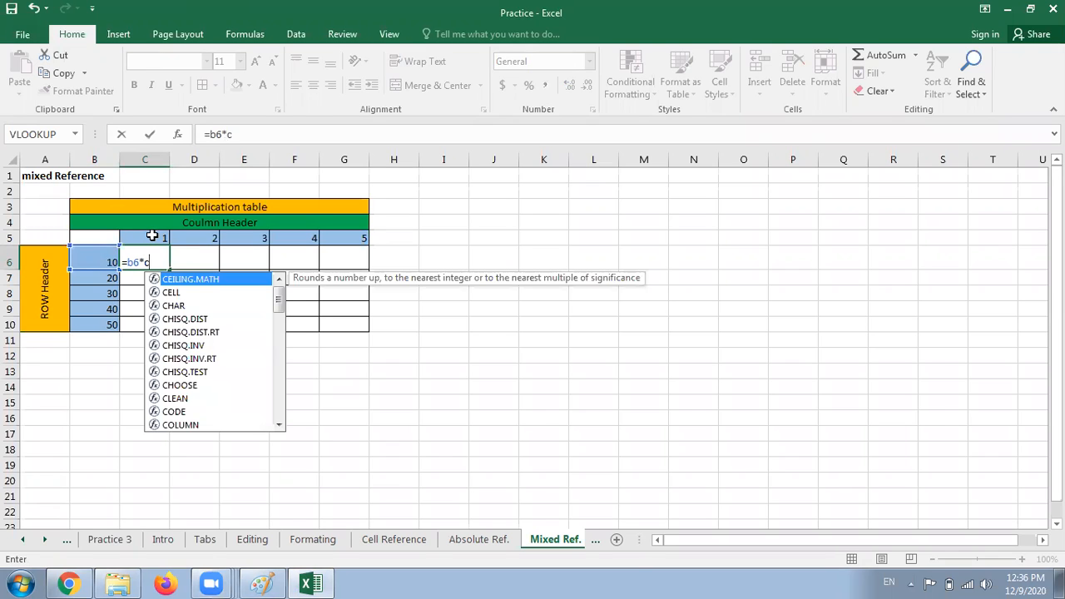
text(5)
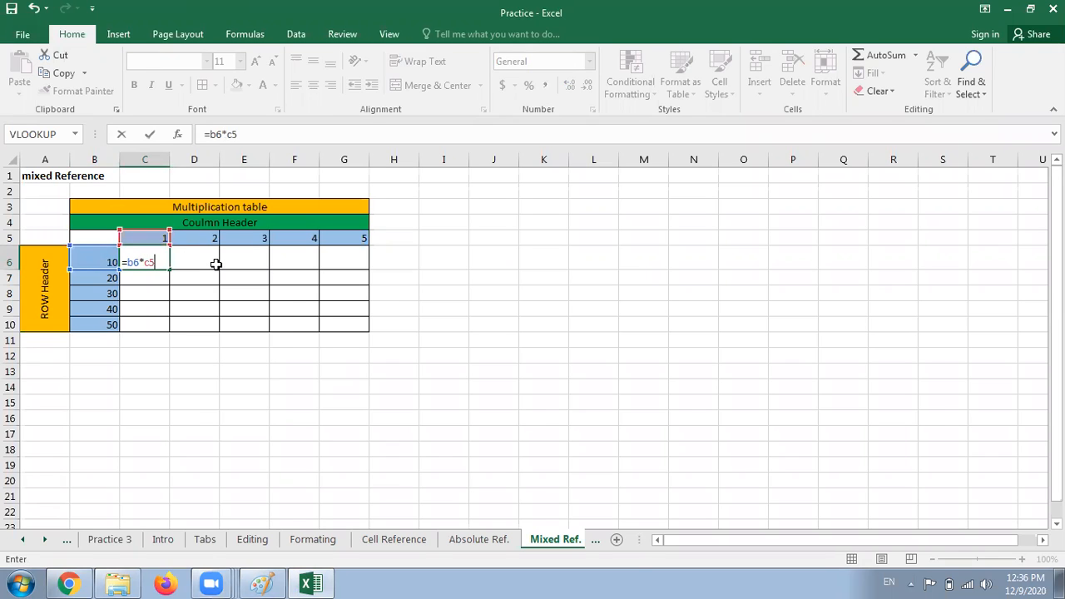
key(Return)
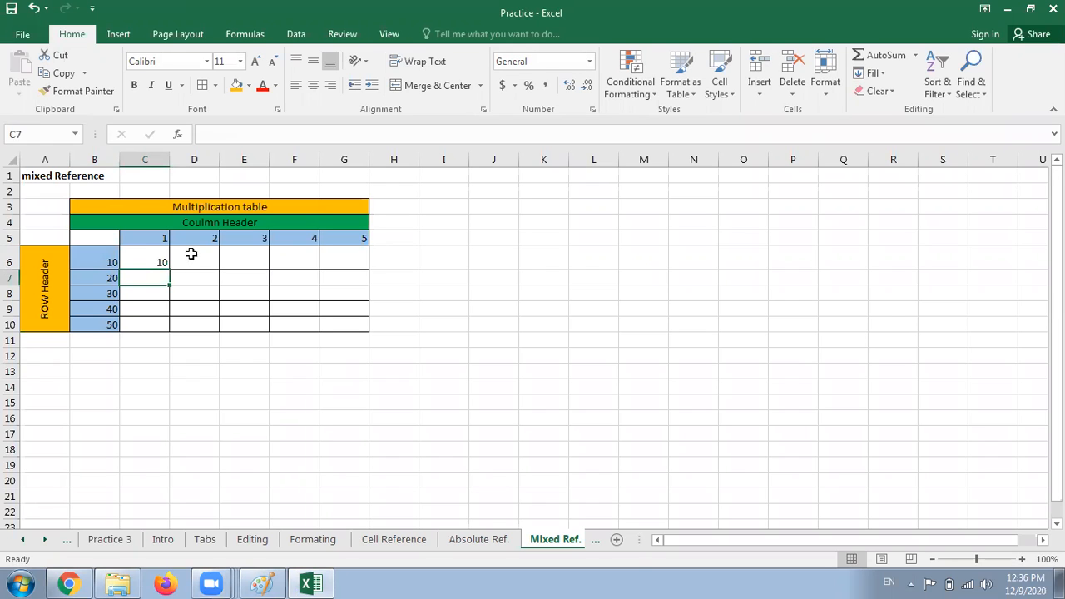
Step: Try filling the relative formula from C6 down through C10, and undo the fill
click(166, 264)
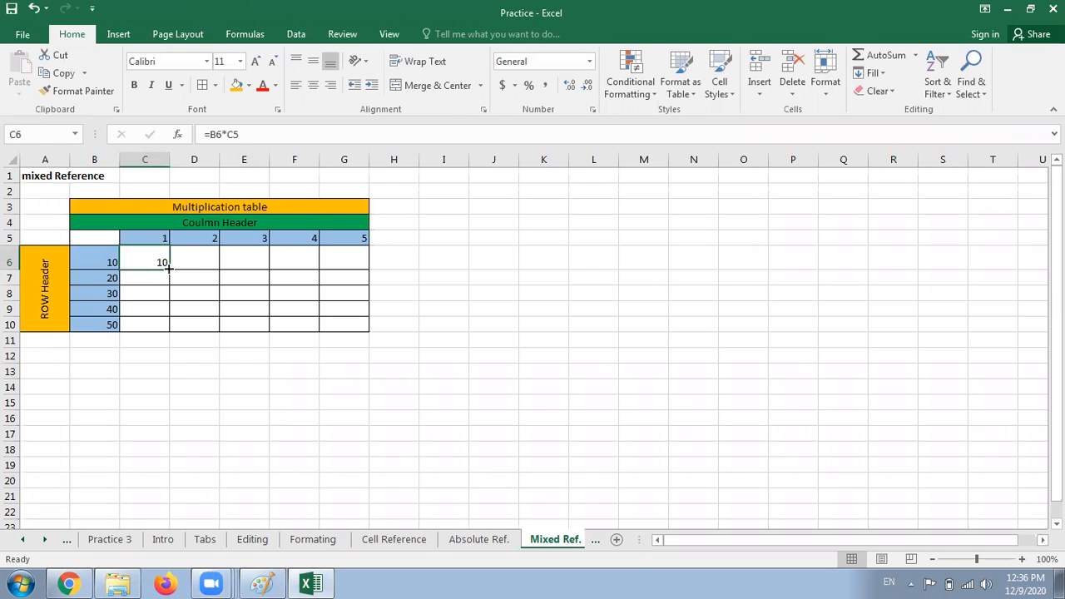
drag(169, 268, 173, 330)
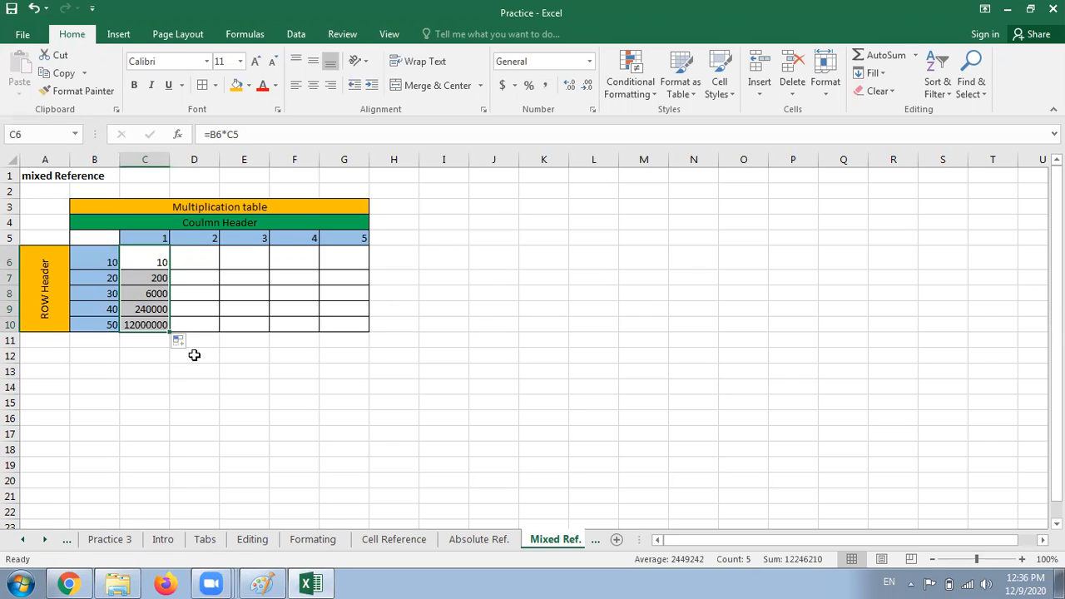
key(ctrl+grave)
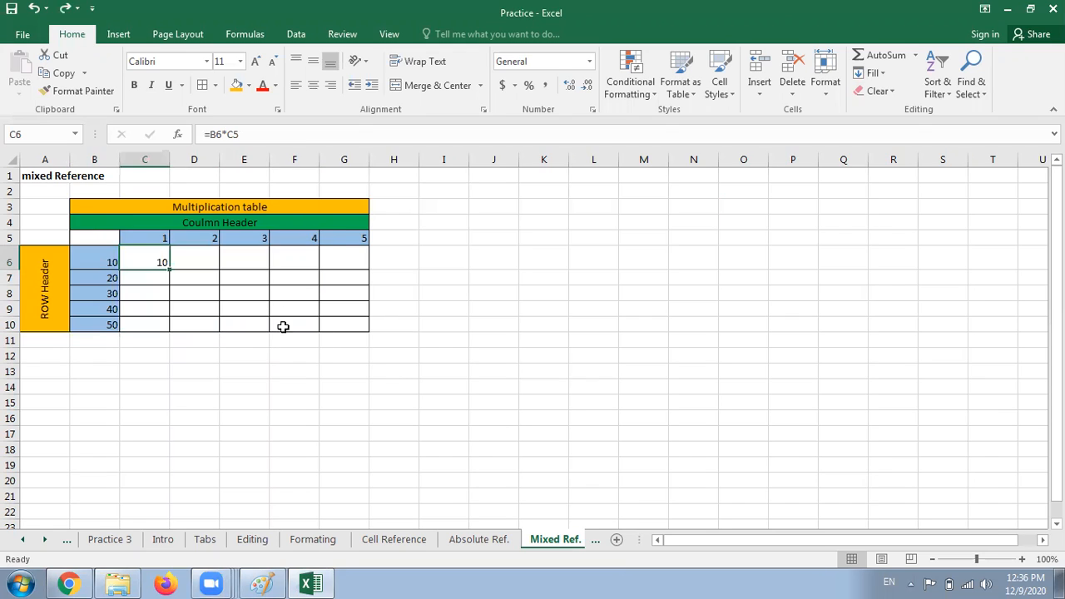
click(225, 381)
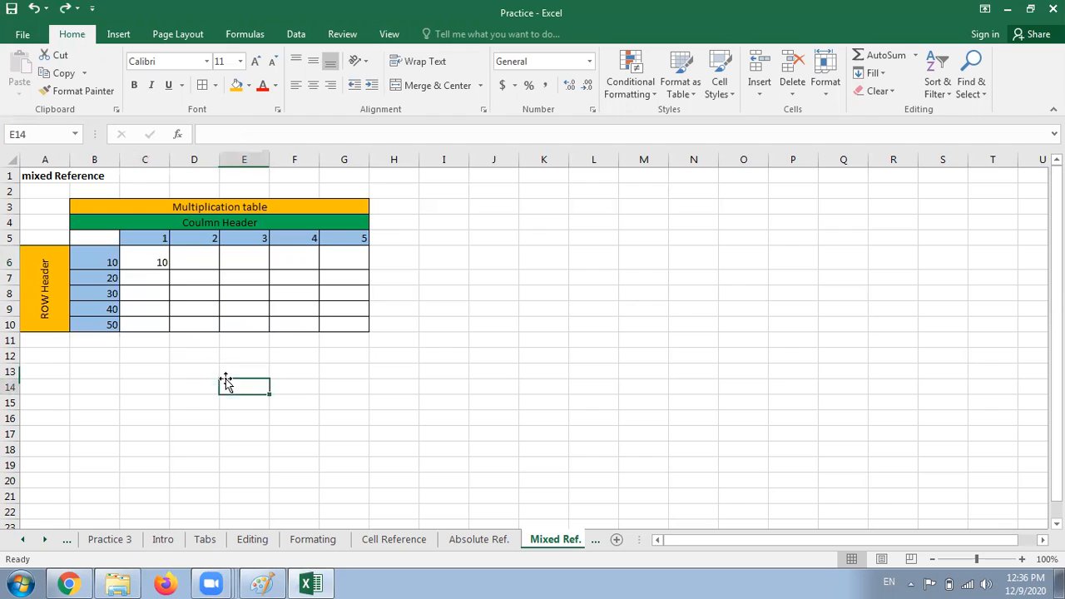
Step: Make the column header reference in C6 absolute so the formula reads =B6*$C$5
click(147, 276)
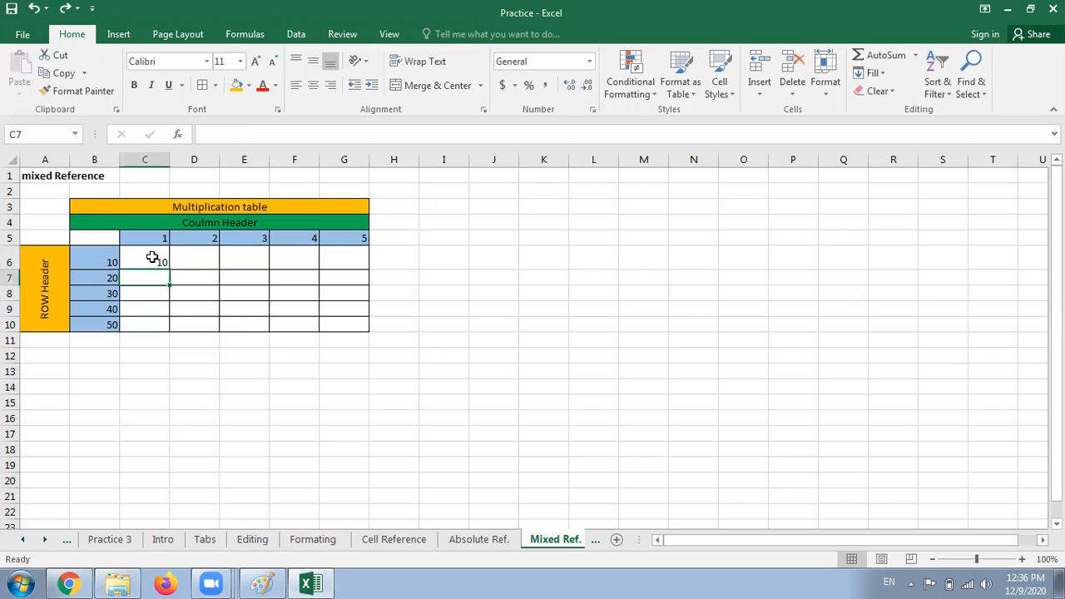
click(161, 263)
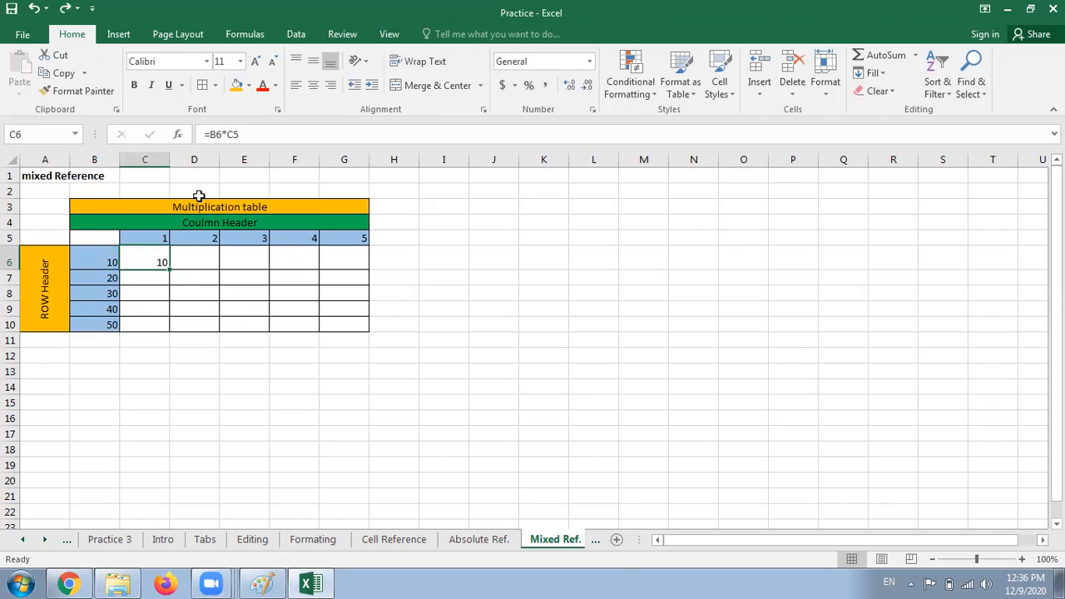
double_click(160, 261)
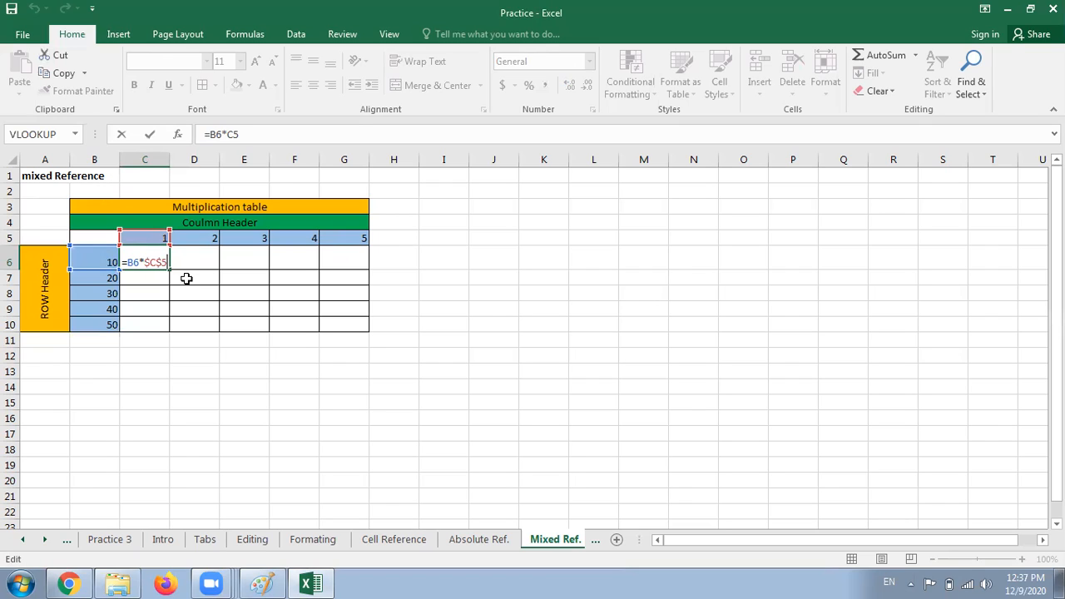
key(F4)
key(Return)
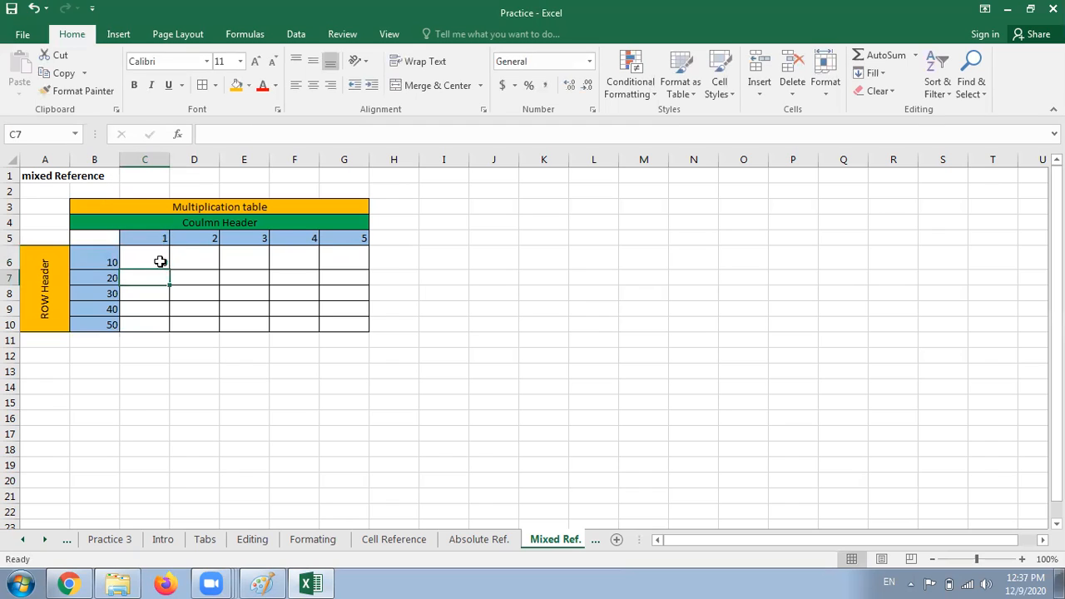
Step: Fill the formula =B6*$C$5 from C6 down through C10
click(161, 263)
drag(168, 270, 161, 329)
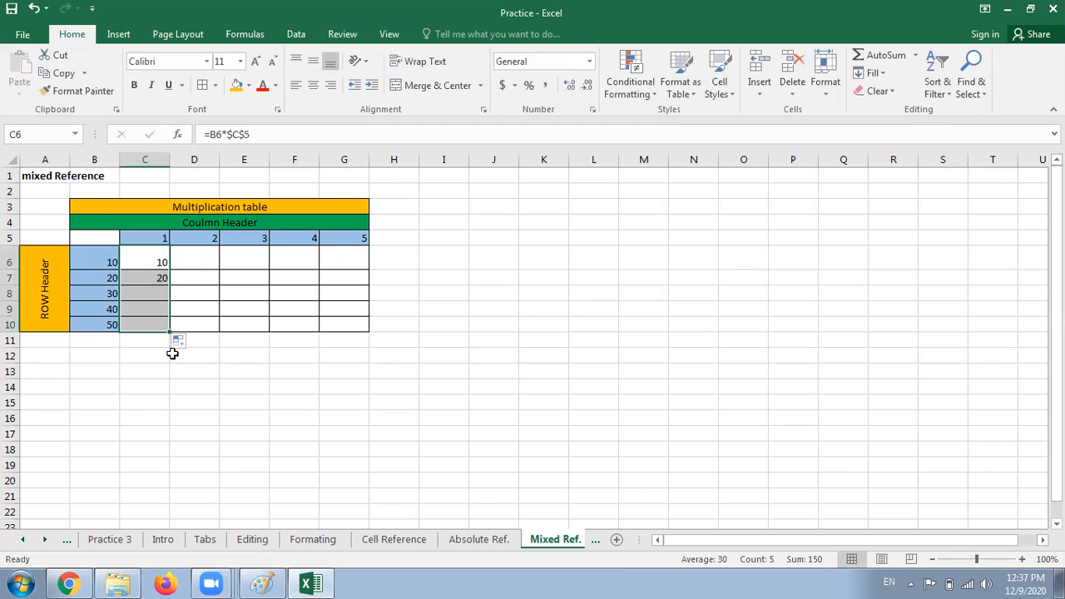
click(306, 370)
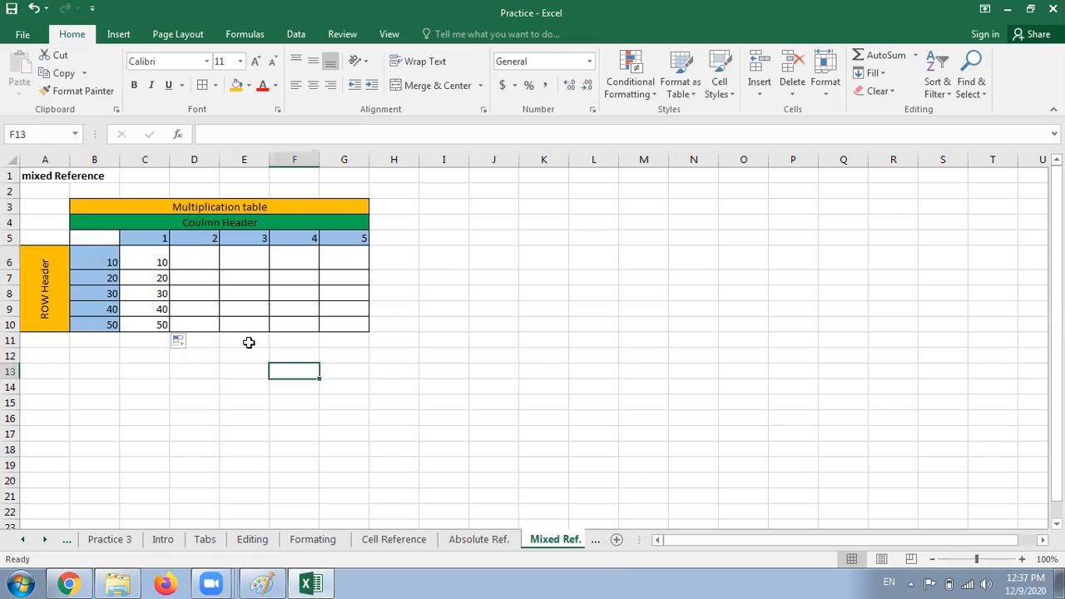
Step: Fill the C6:C10 formulas across to column G and inspect the copied formulas before returning to the value display
drag(159, 262, 162, 310)
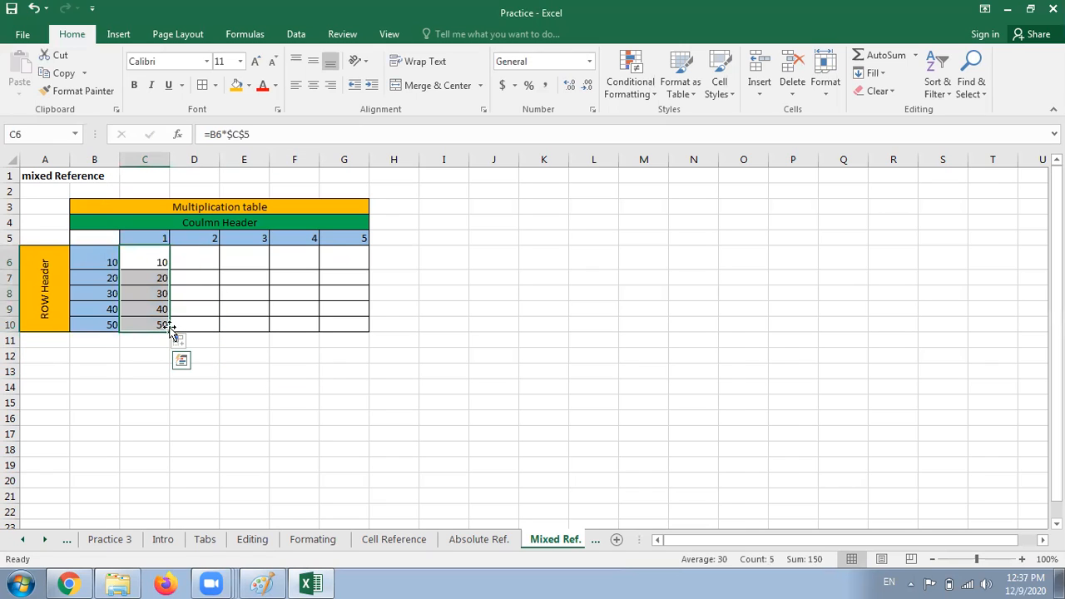
drag(170, 332, 349, 347)
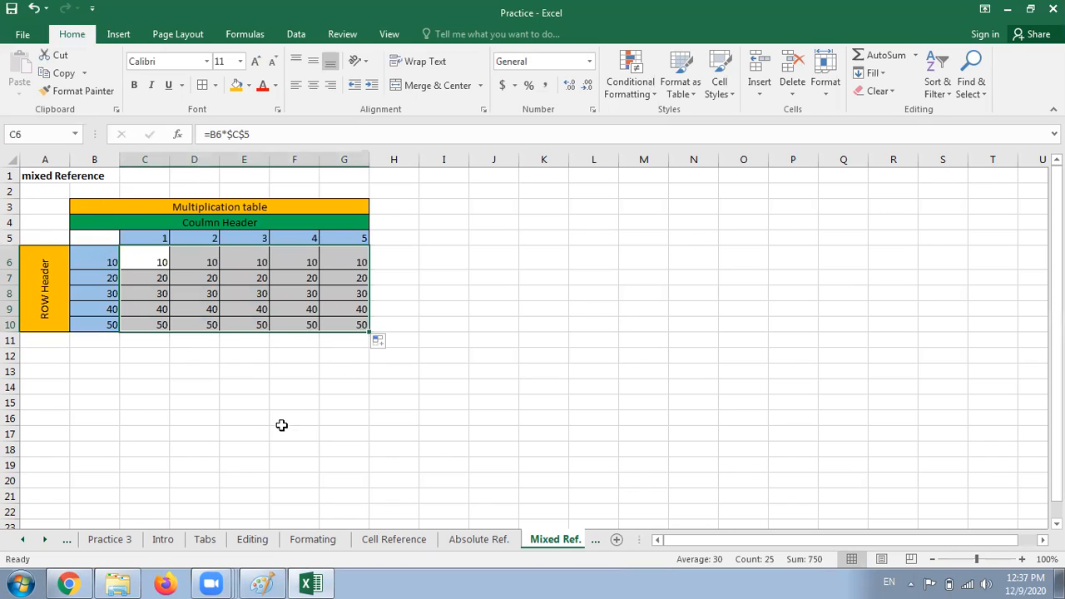
key(ctrl+grave)
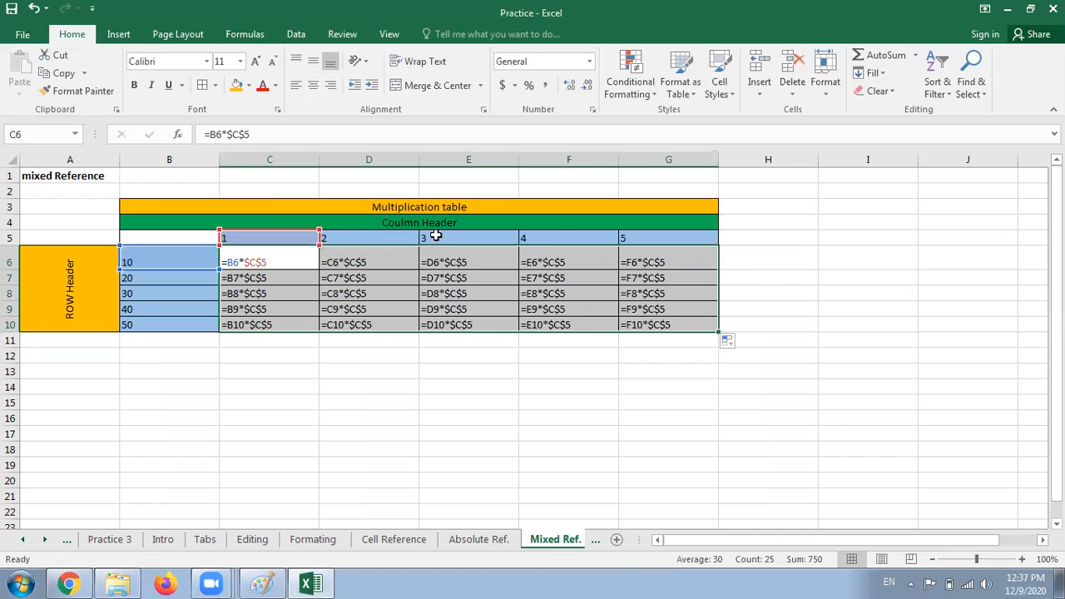
key(ctrl+grave)
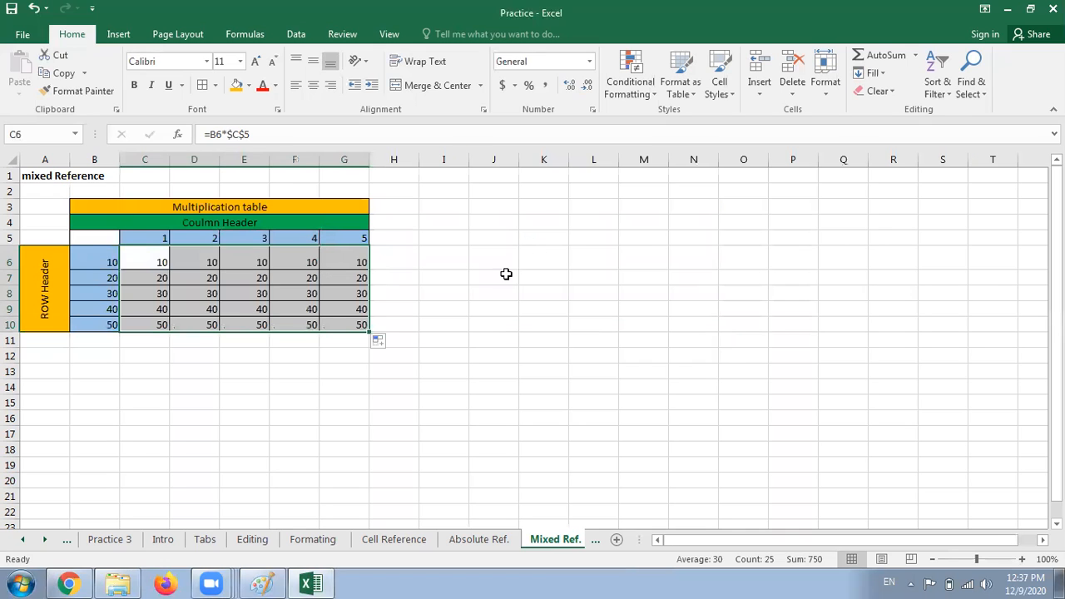
Step: Clear the contents of C6:G10 in the multiplication table
click(385, 383)
drag(154, 264, 353, 324)
key(Delete)
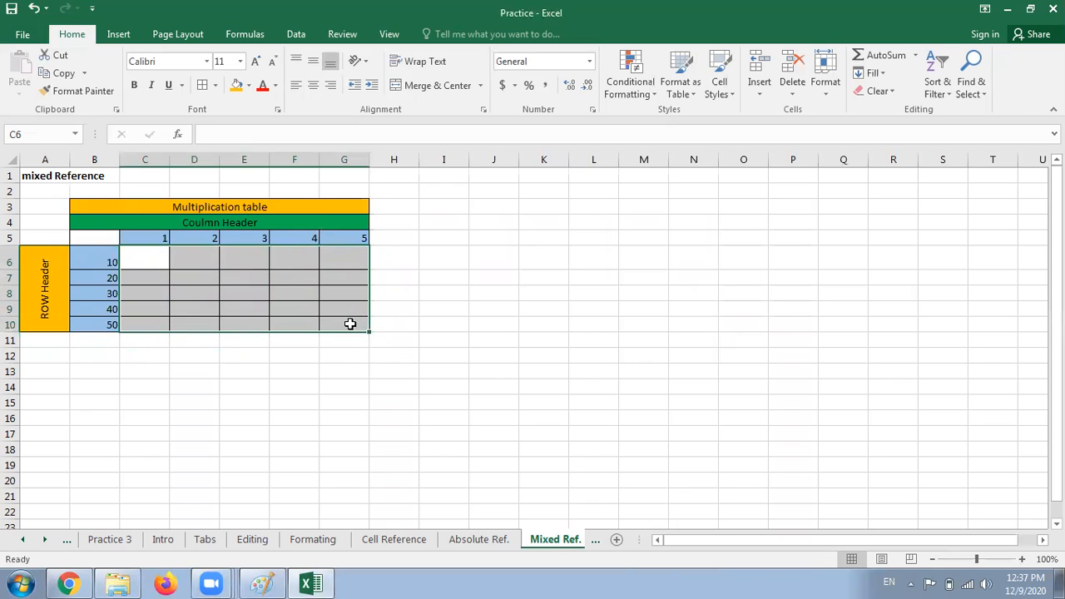
click(208, 436)
Step: Enter the mixed-reference formula =$B6*C$5 in cell C6, locking column B and row 5
click(146, 262)
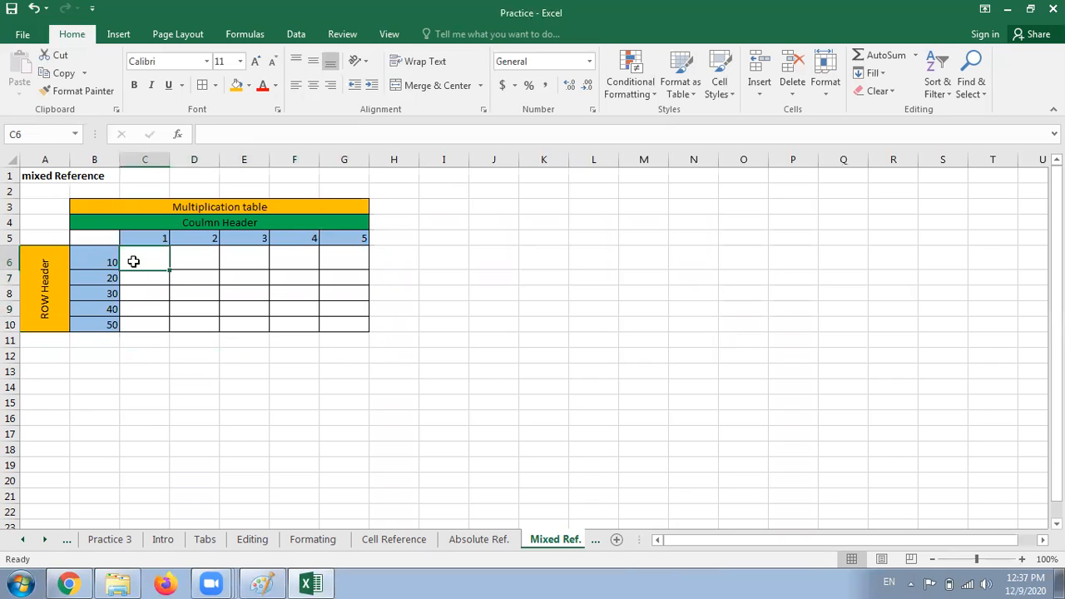
text(=b)
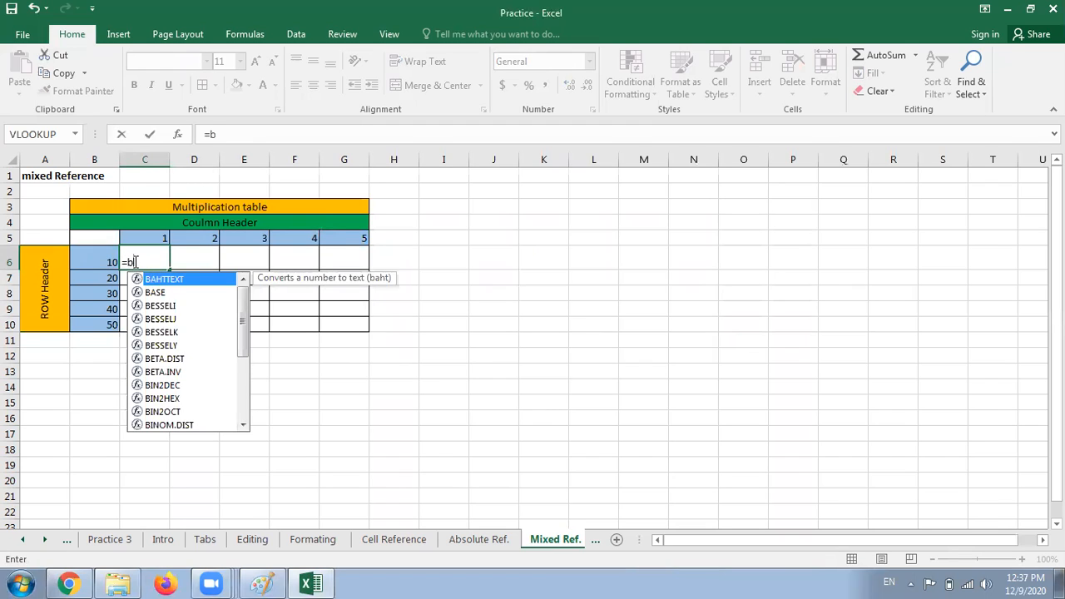
text(6)
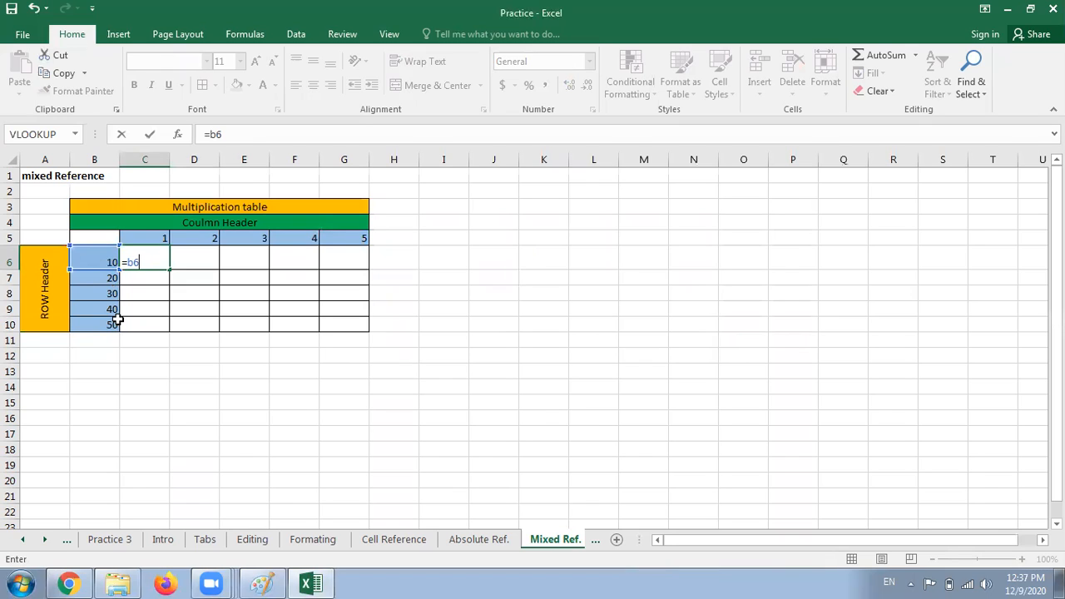
key(F4)
key(F4)
key(F4)
text(*c6)
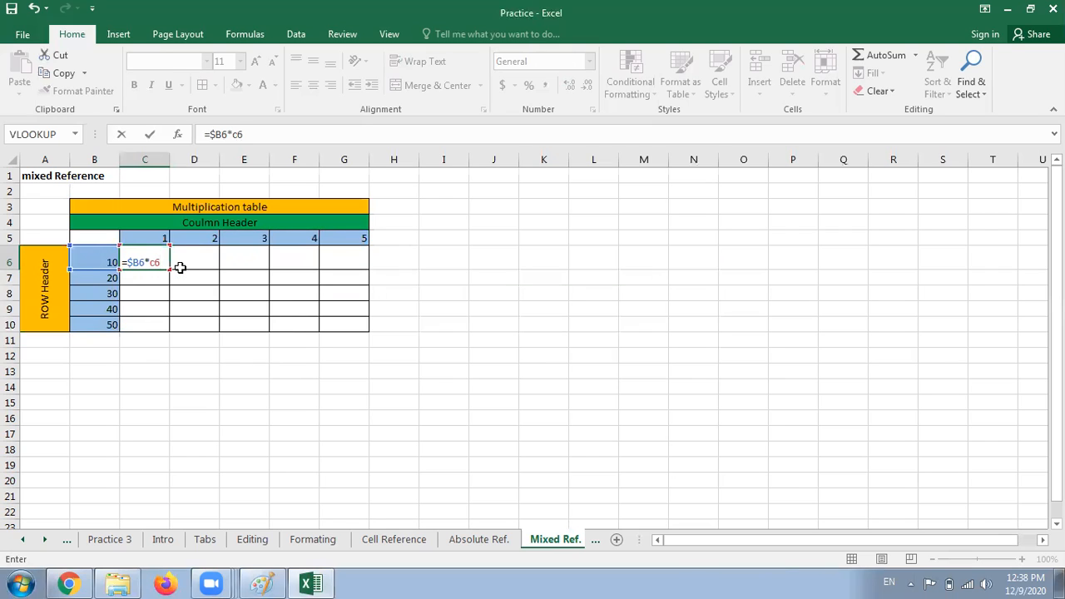
key(F4)
key(F4)
key(BackSpace)
text(5)
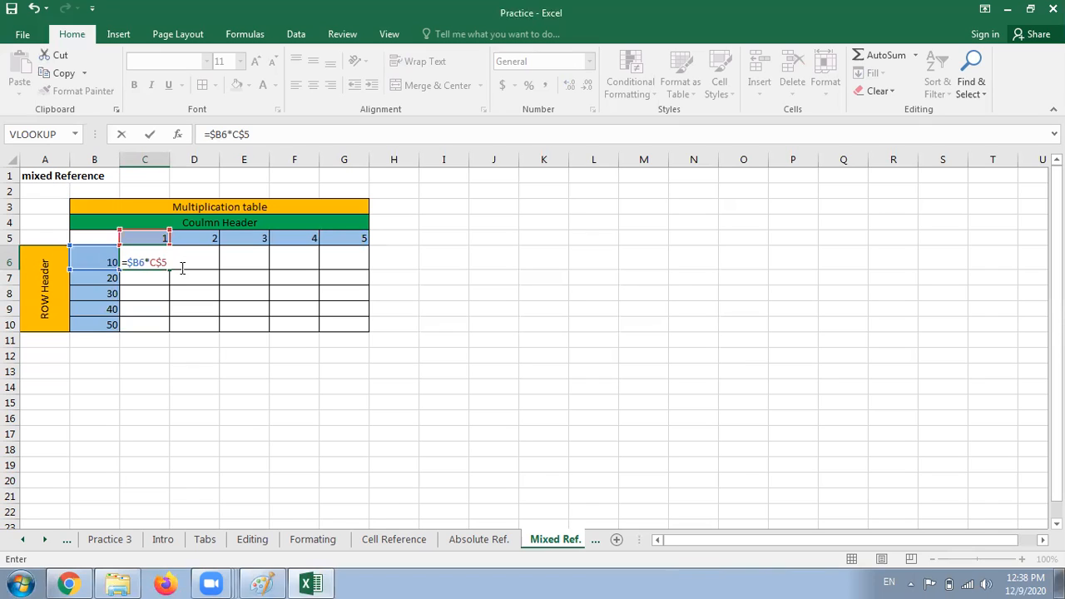
key(Return)
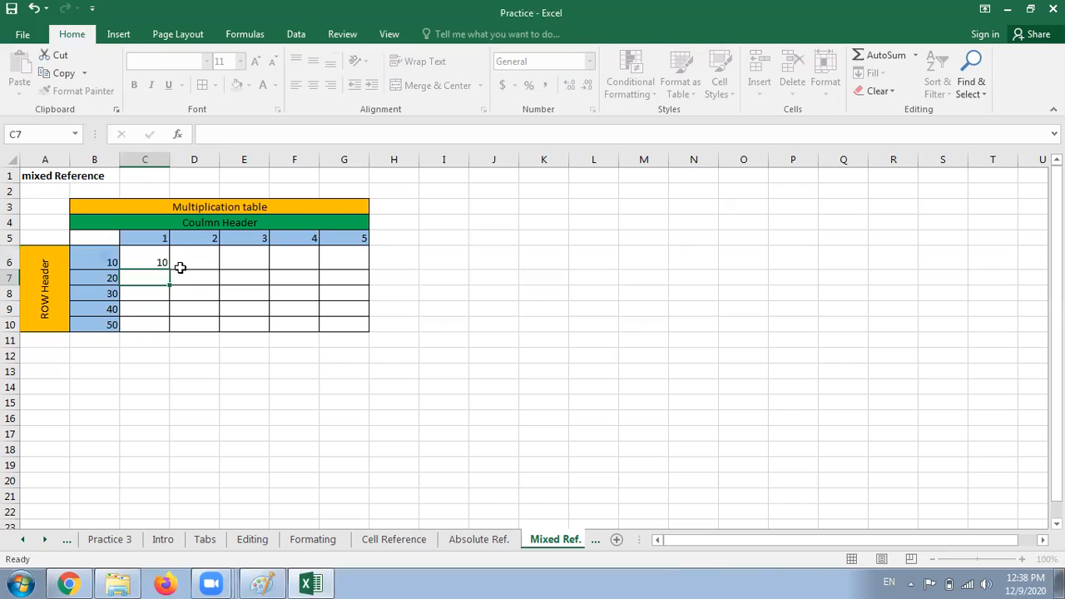
Step: Fill the mixed-reference formula from C6 over C6:G10 and inspect the copied formulas before returning to the value display
click(162, 261)
mouse_move(169, 269)
mouse_down()
mouse_move(180, 334)
mouse_move(363, 337)
mouse_up()
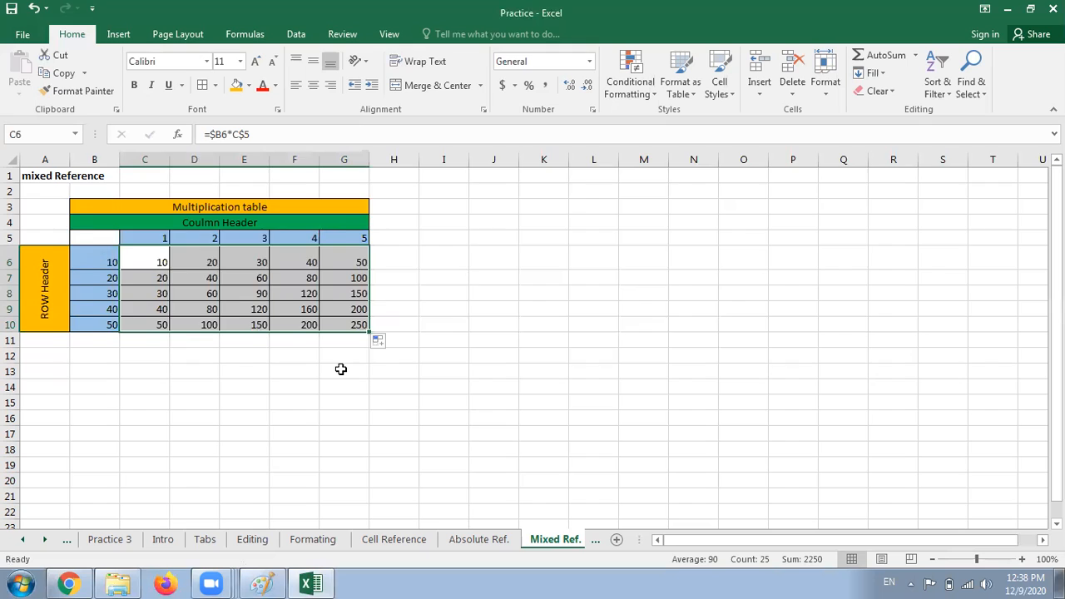
key(ctrl+grave)
click(278, 354)
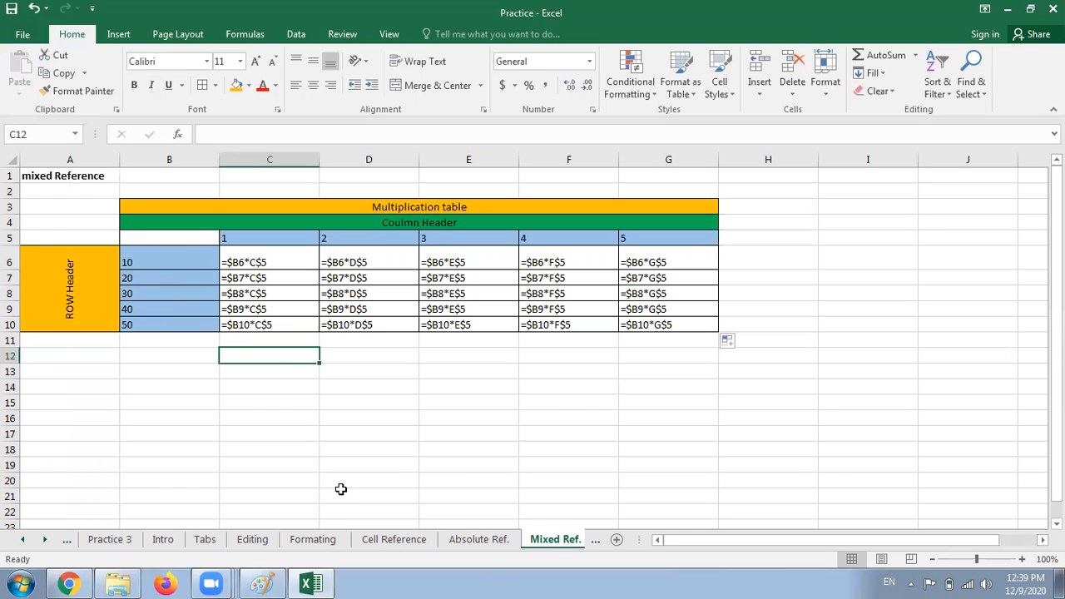
key(ctrl+grave)
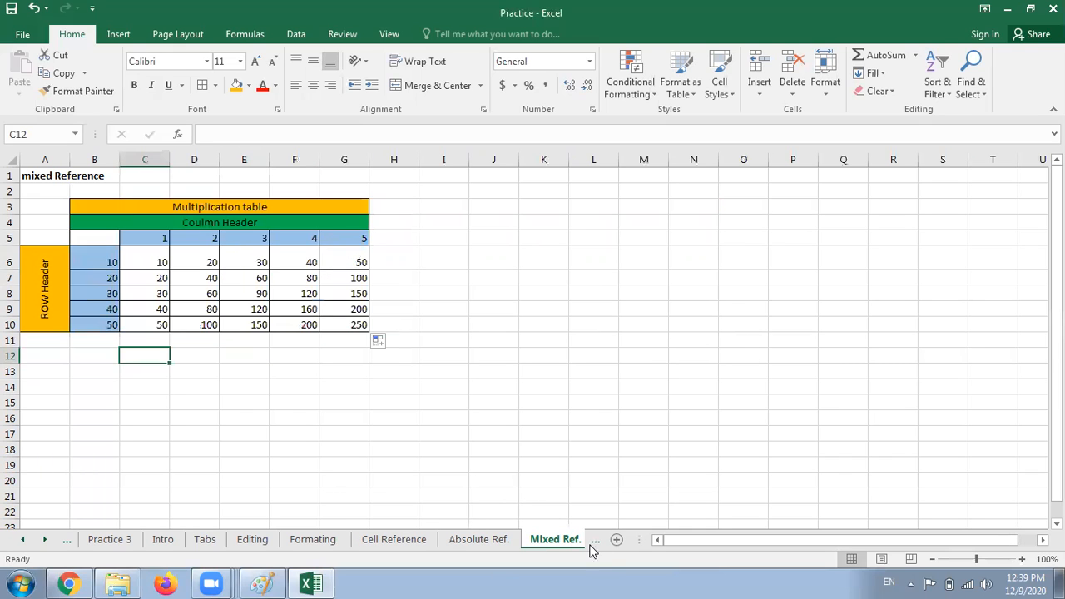